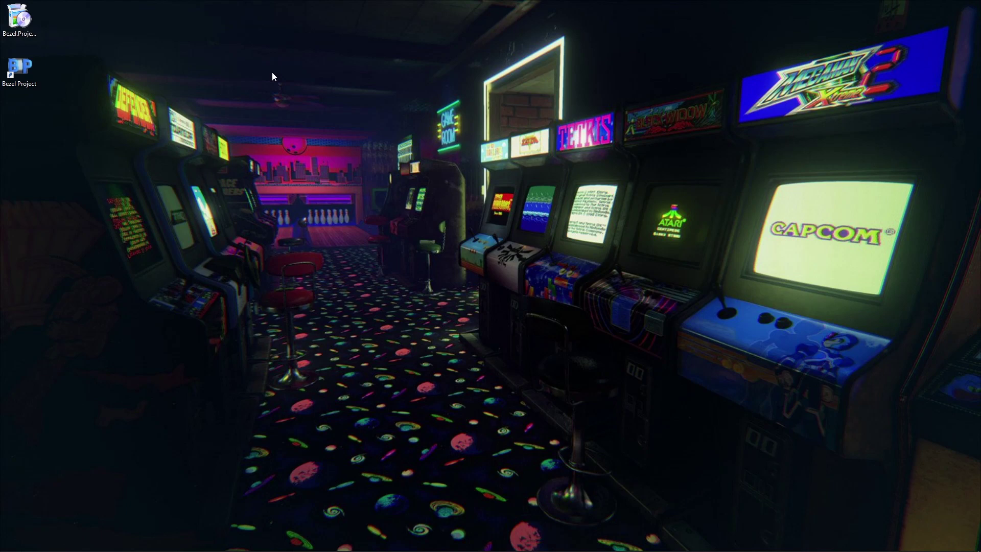
Step: Launch the Bezel Pack Utility from the desktop icon and dismiss both introductory notices
double_click(21, 82)
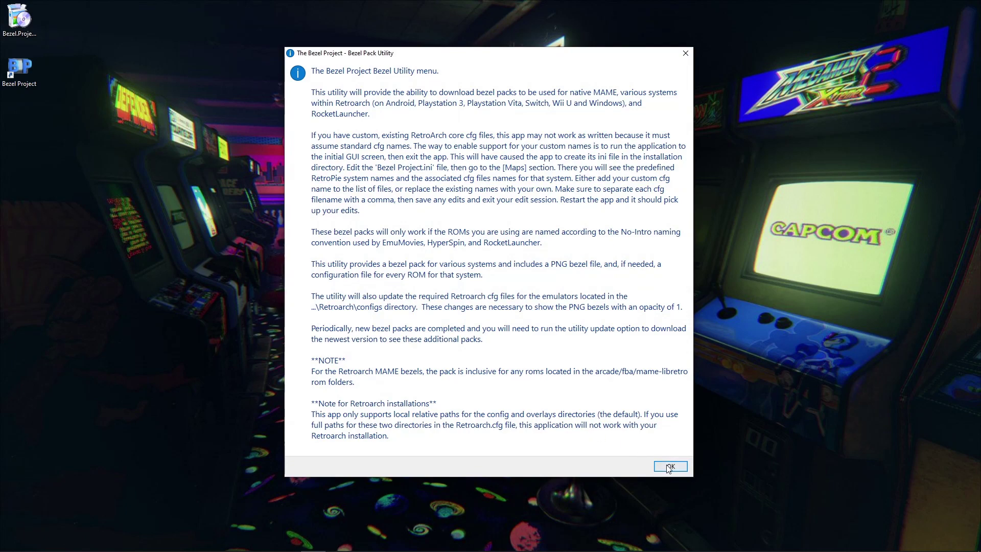
left_click(669, 466)
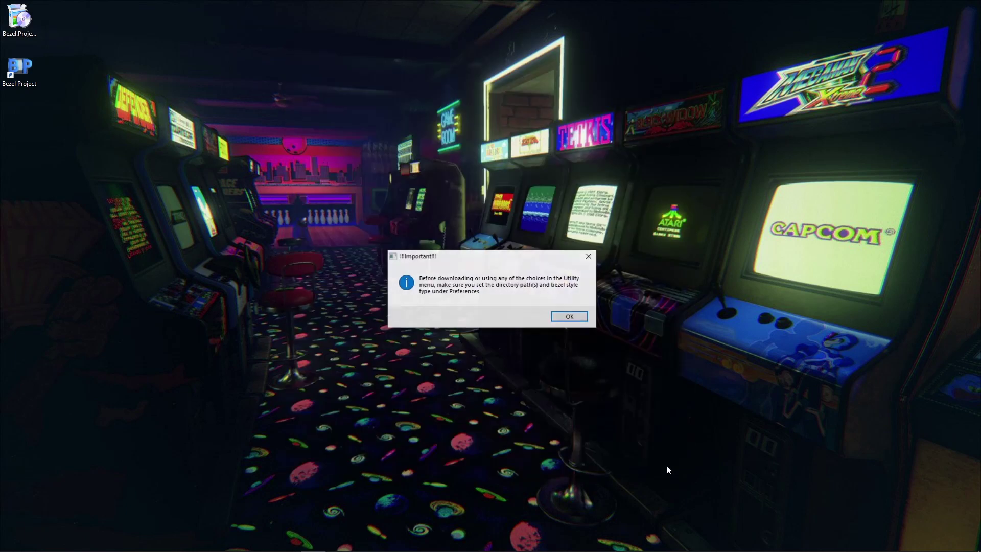
left_click(569, 317)
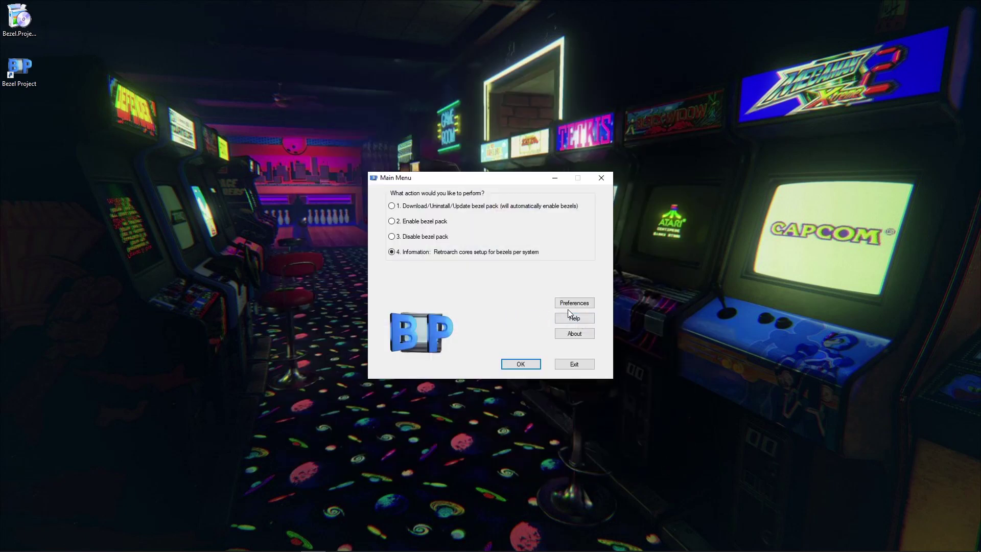
Step: In Preferences, set the RocketLauncher directory to H:\Vintage Collection\RocketLauncher and keep Themed bezel style
left_click(571, 304)
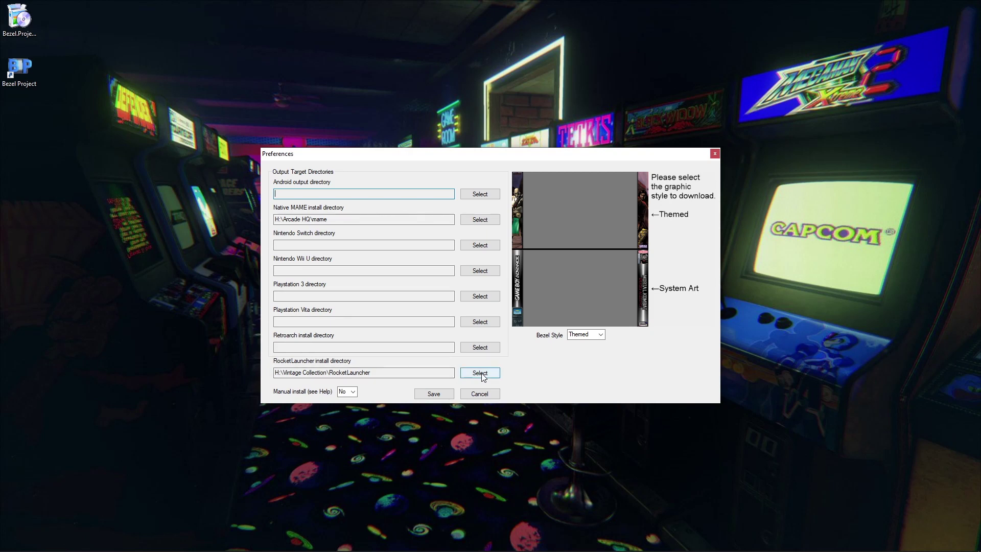
left_click(480, 393)
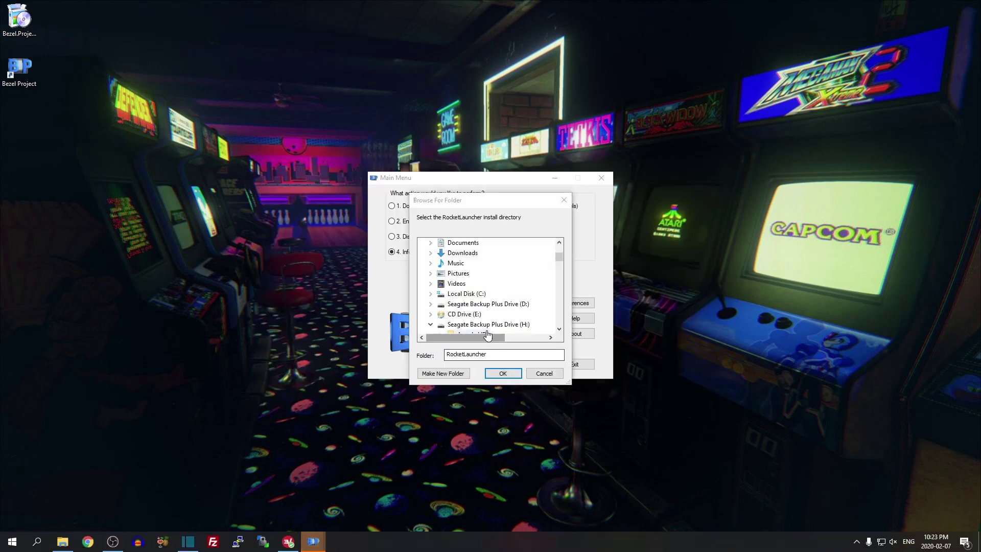
left_click(489, 325)
scroll(487, 306, "down", 12)
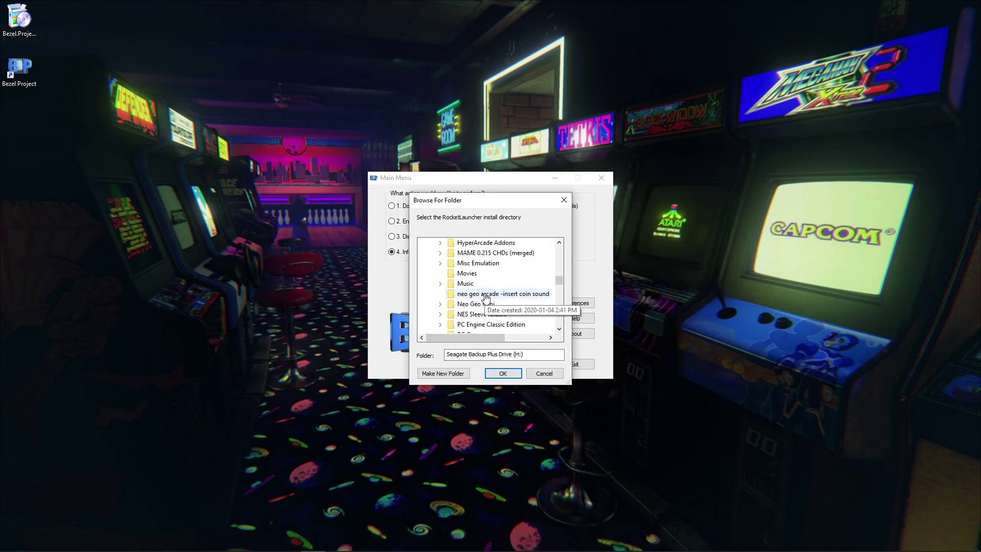
scroll(486, 299, "down", 5)
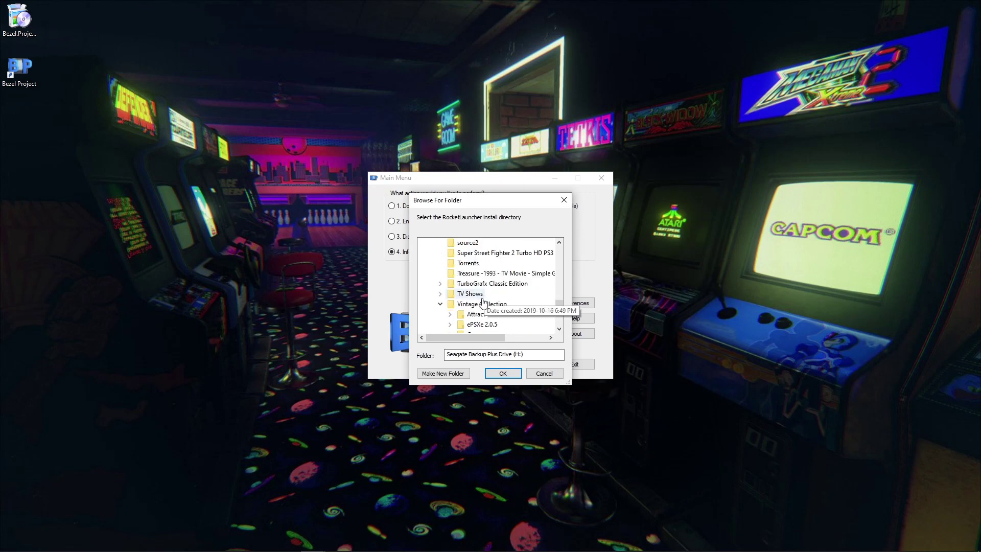
left_click(476, 305)
scroll(474, 286, "down", 3)
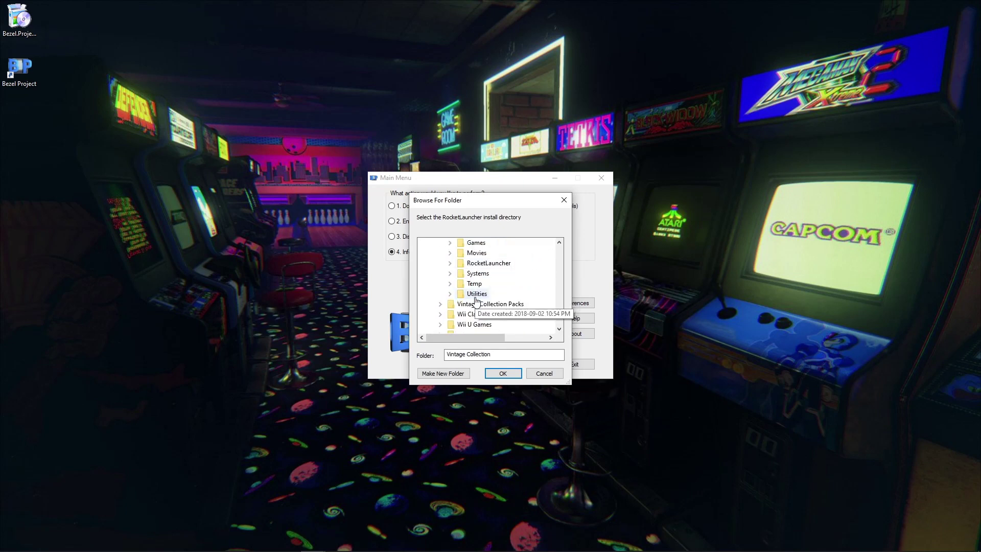
double_click(482, 264)
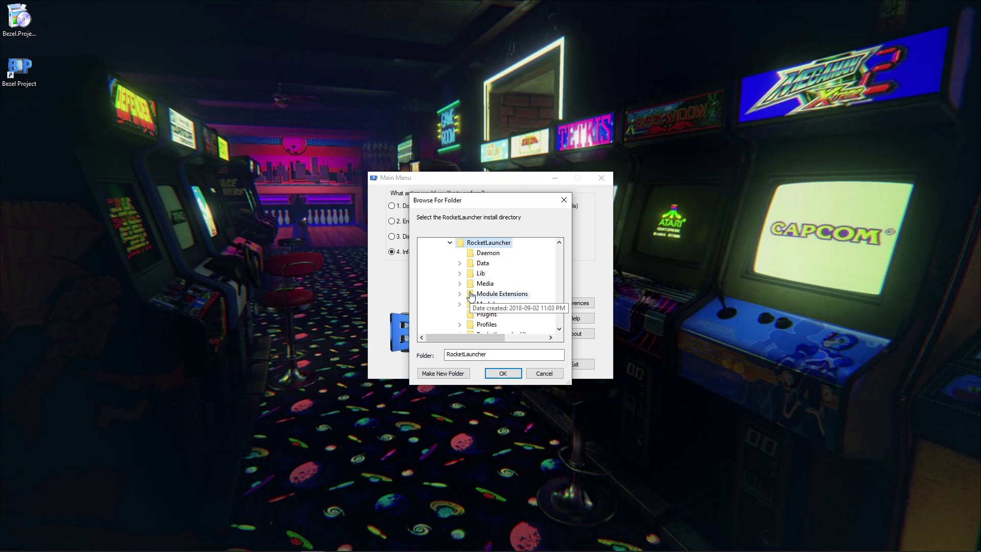
left_click(499, 378)
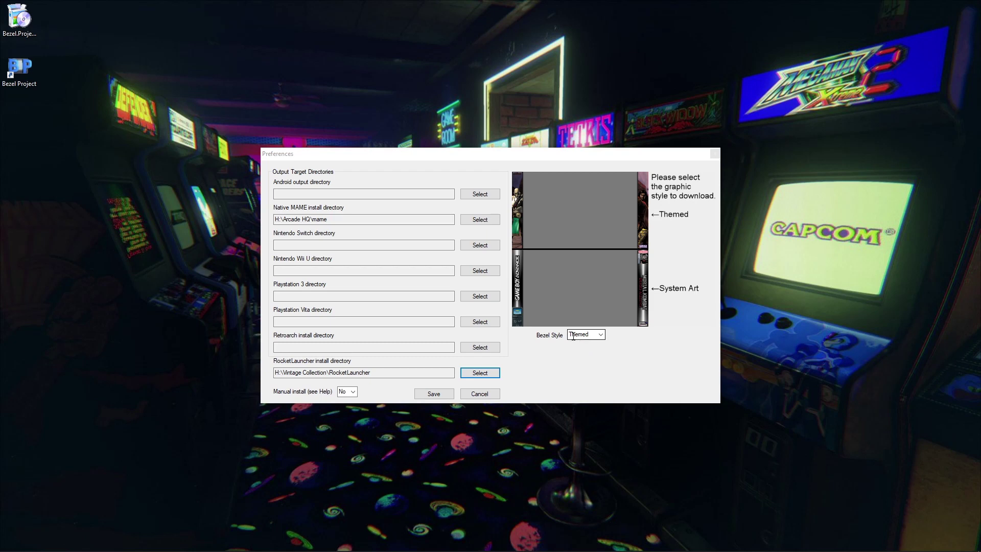
left_click(602, 335)
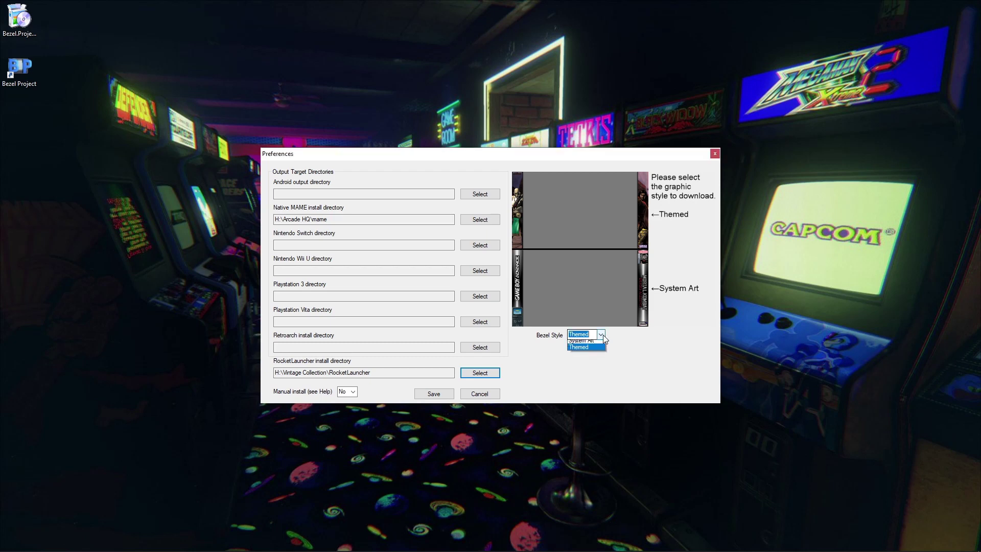
left_click(603, 335)
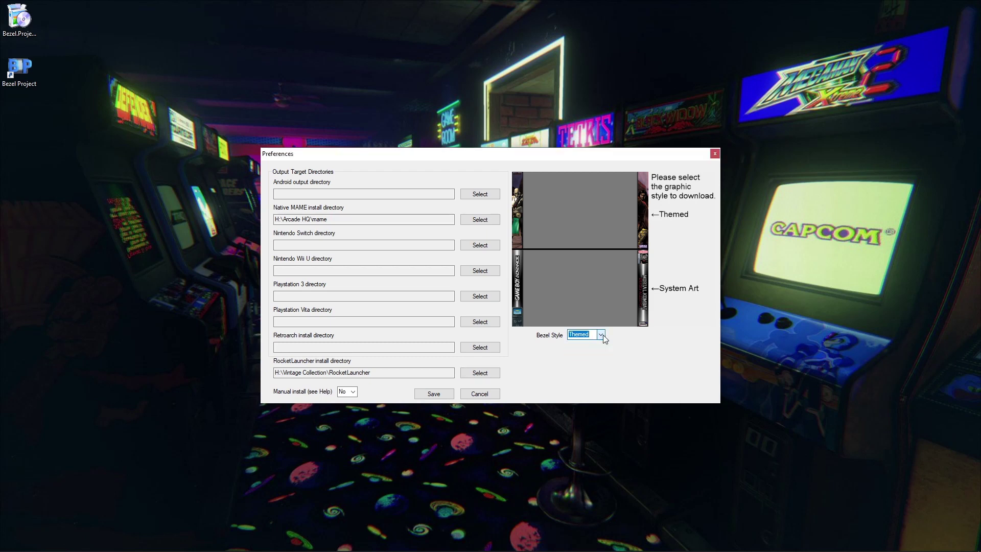
Step: Save the preferences, then choose Download/Uninstall/Update bezel pack and Process RocketLauncher
left_click(431, 395)
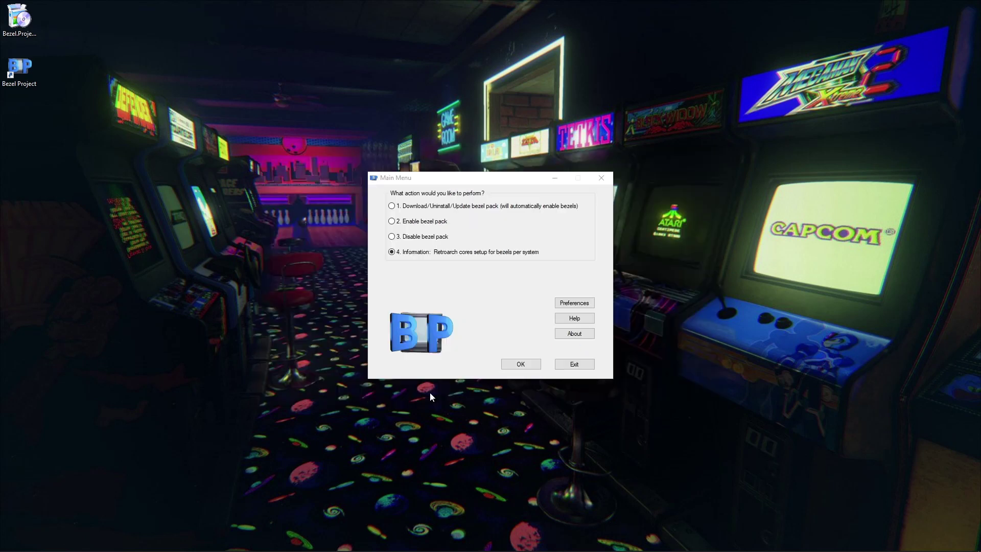
left_click(415, 207)
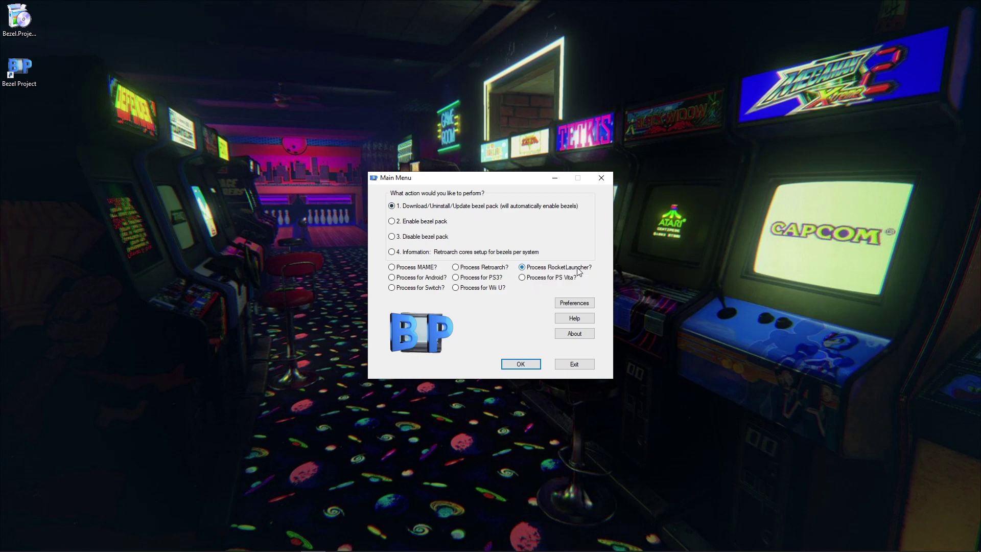
left_click(519, 365)
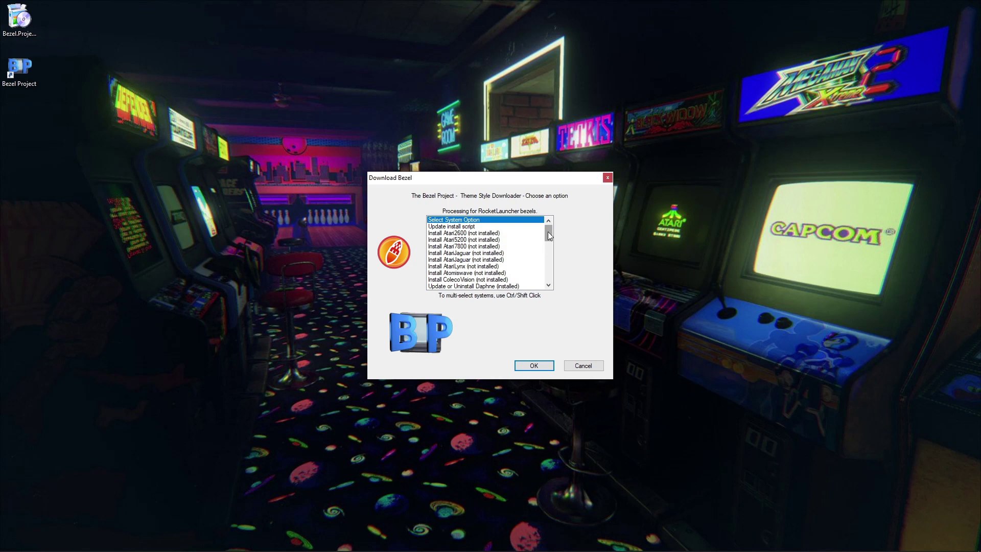
Step: Select the Daphne, Dreamcast, GameGear, GB, GBA and GBC packs in the system list
left_click_drag(547, 231, 549, 240)
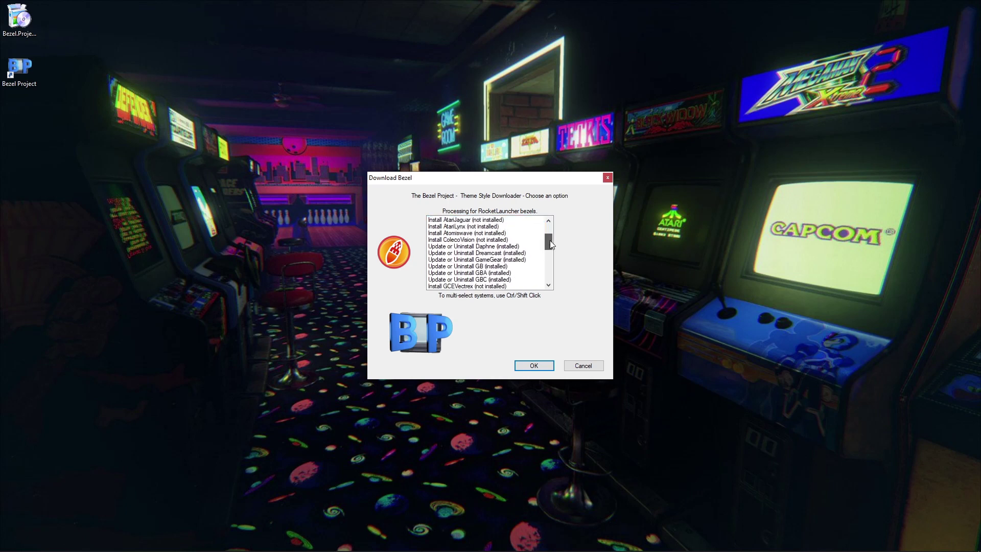
left_click(464, 249)
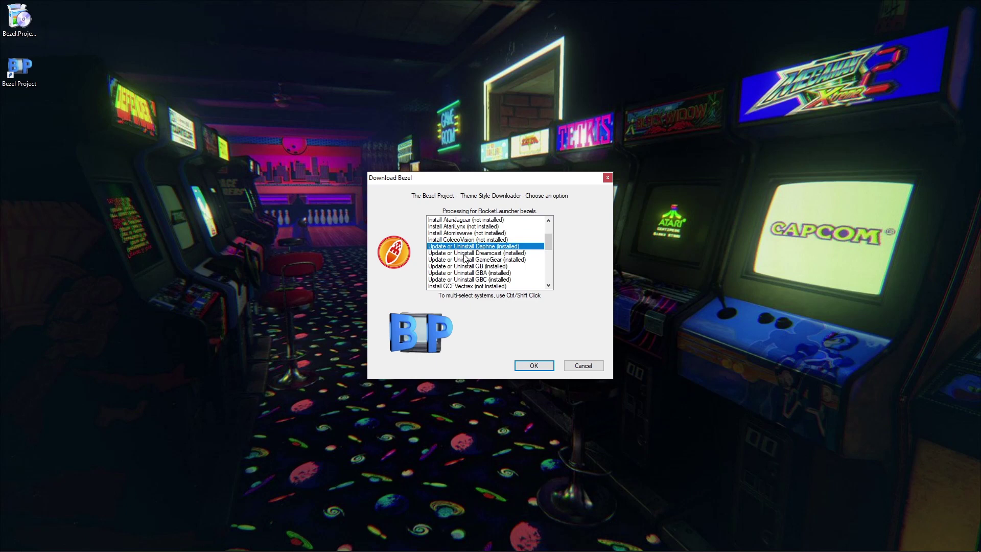
left_click(464, 254, "ctrl")
left_click(463, 260, "ctrl")
left_click(463, 268, "ctrl")
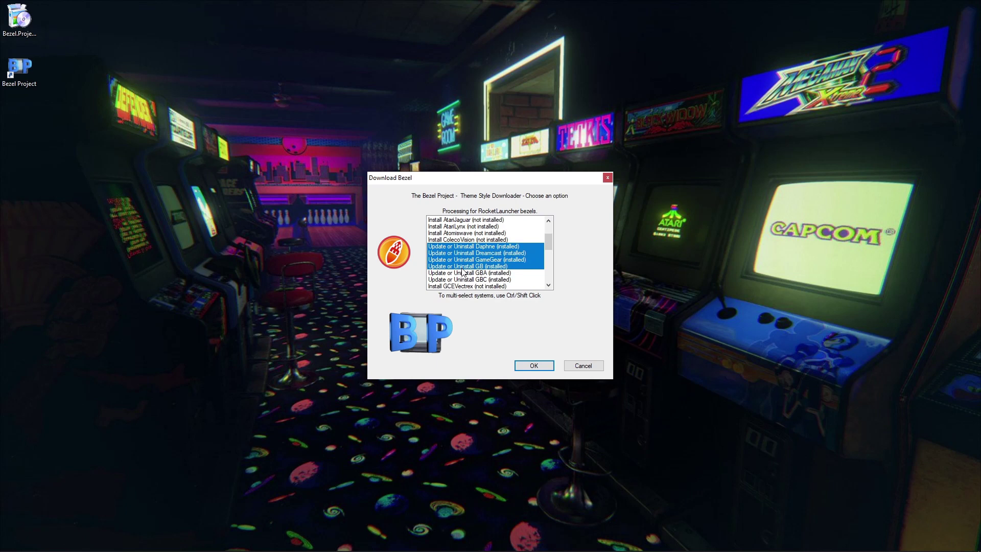
left_click(463, 272, "ctrl")
left_click(463, 279, "ctrl")
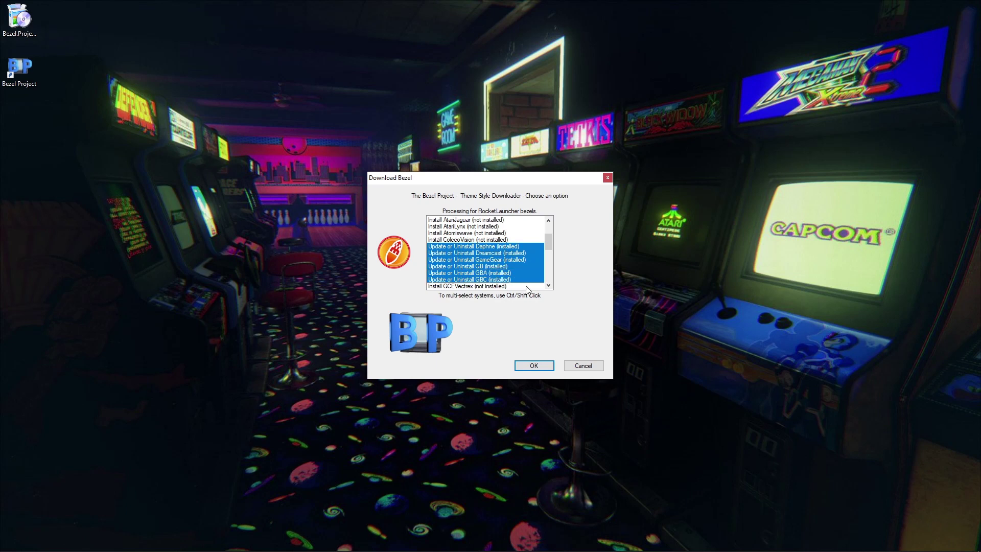
left_click(548, 284)
left_click(549, 285)
left_click(549, 285)
left_click(548, 284)
left_click(548, 285)
left_click(548, 285)
left_click(548, 284)
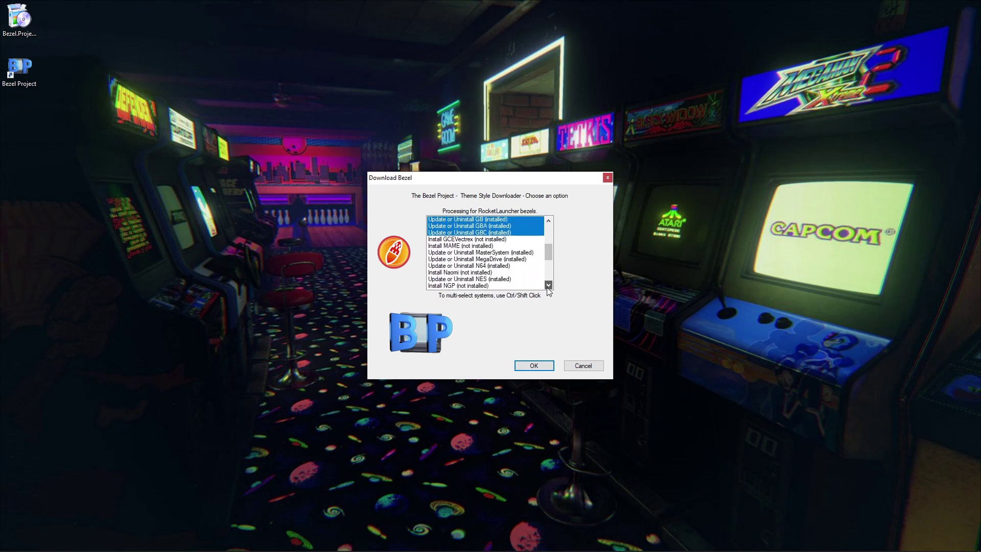
left_click(548, 285)
left_click(549, 285)
left_click(548, 284)
left_click(548, 285)
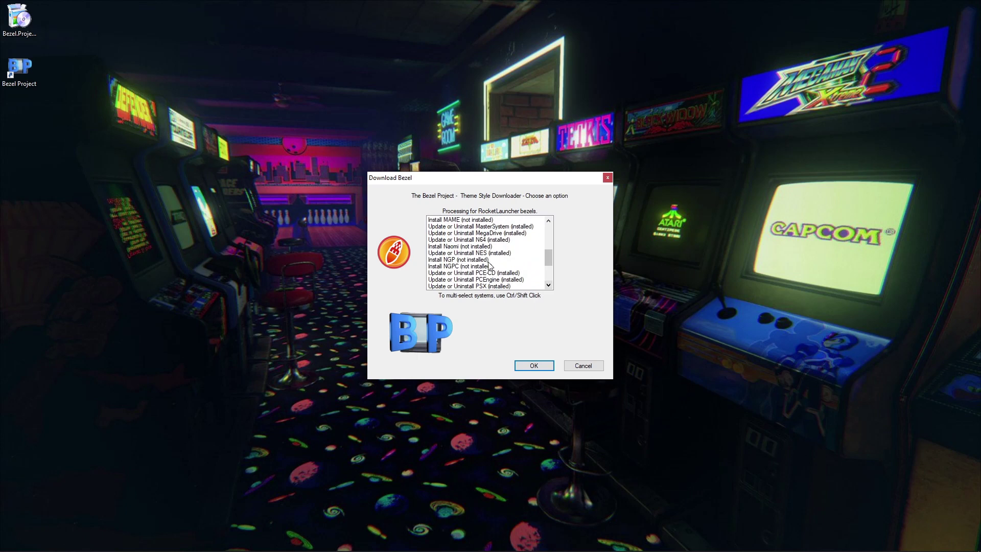
Step: Add MegaDrive, MasterSystem, N64, NES, PCE-CD, PCEngine and PSX to the selection
left_click(463, 228, "ctrl")
left_click(462, 228, "ctrl")
left_click(463, 233, "ctrl")
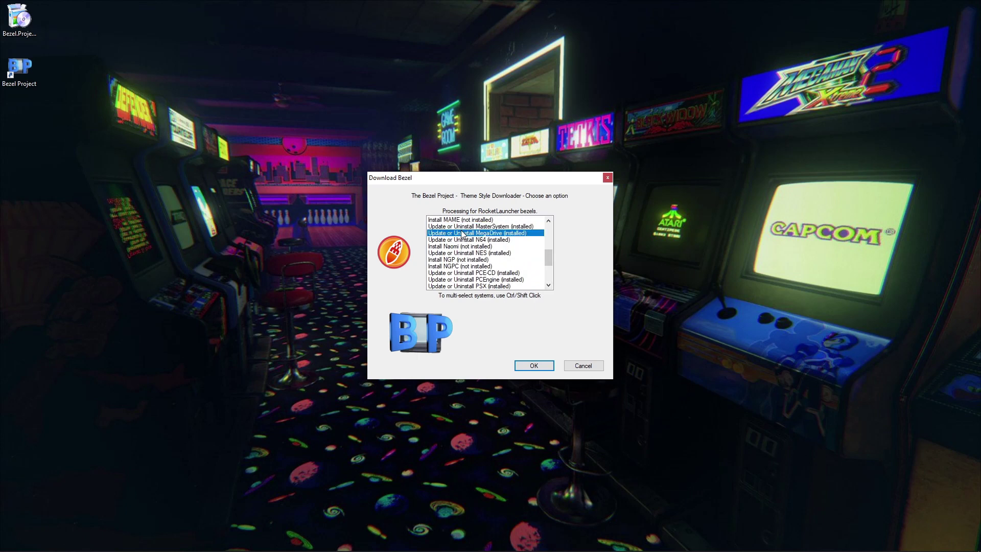
left_click(463, 226, "ctrl")
left_click(467, 240, "ctrl")
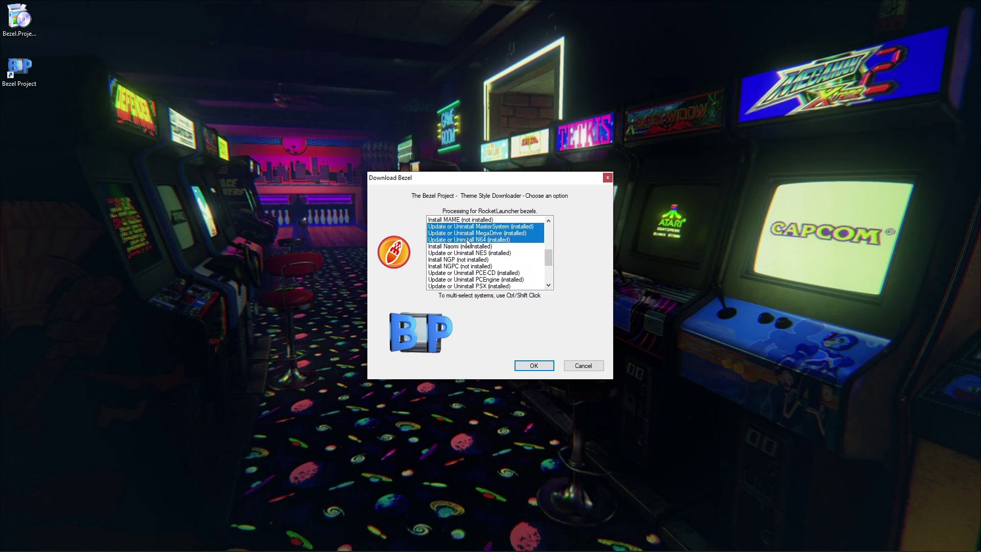
left_click(463, 254, "ctrl")
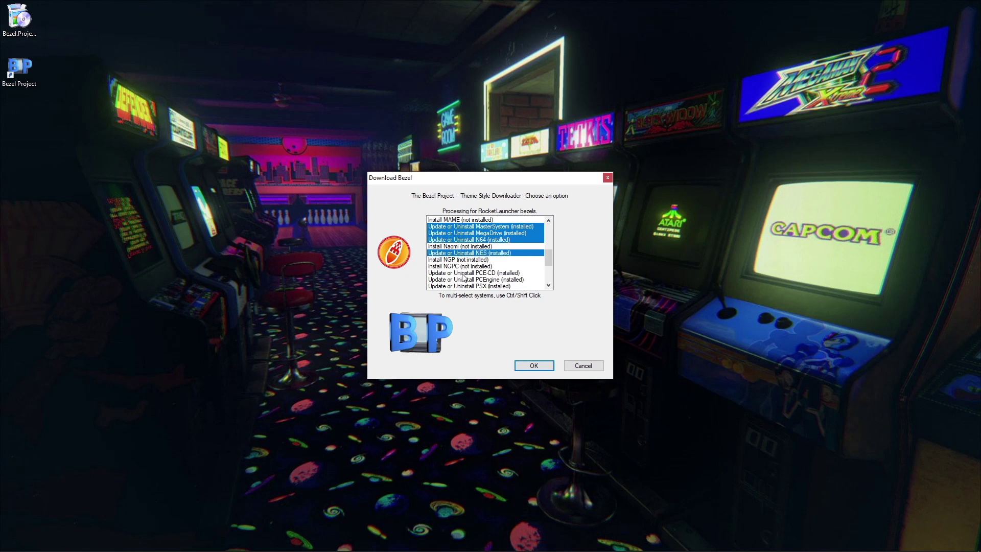
left_click(463, 273, "ctrl")
left_click(463, 280, "ctrl")
left_click(464, 287, "ctrl")
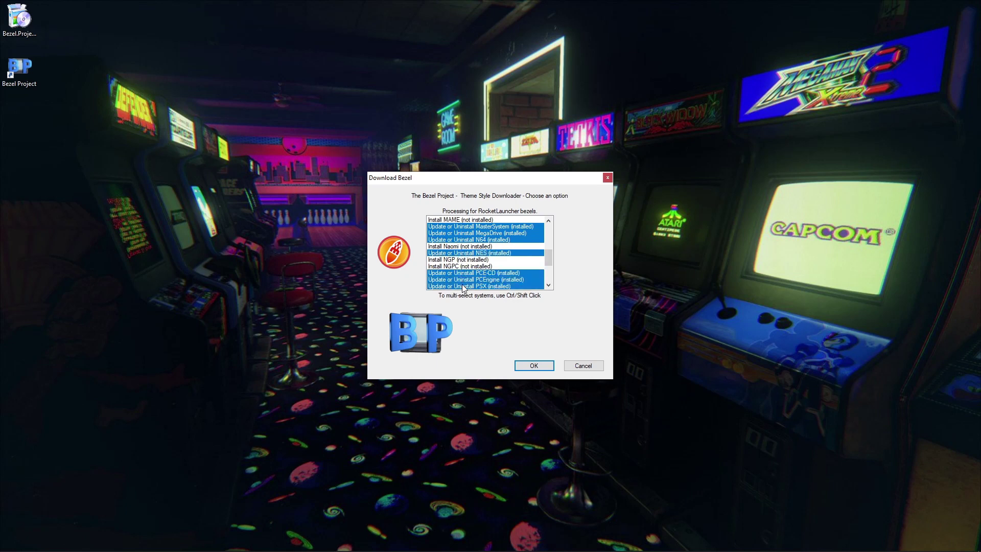
Step: Further down the list, add Sega32X, SegaCD, SNES, SuperGrafx, TG-CD and TG16
scroll(550, 285, "down", 6)
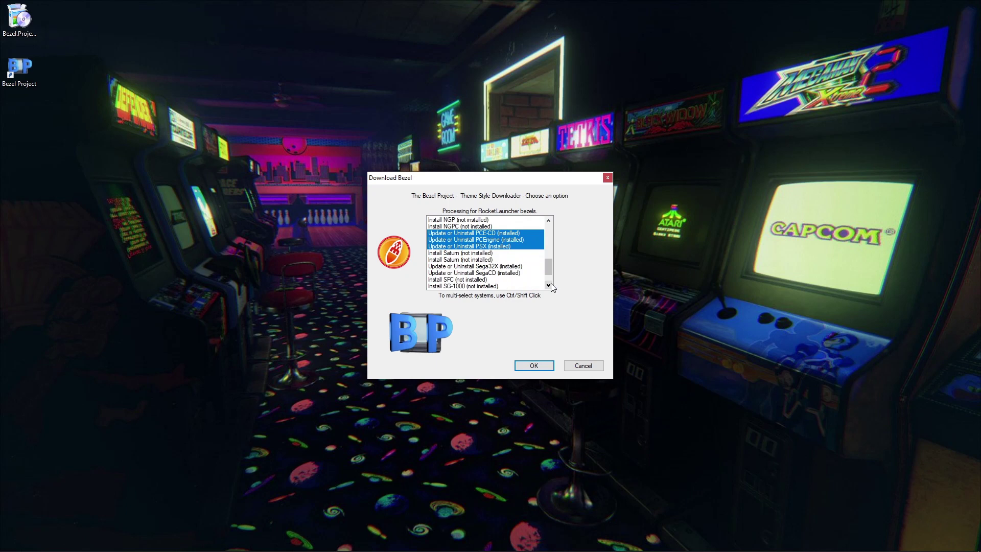
scroll(551, 283, "down", 2)
left_click(463, 240, "ctrl")
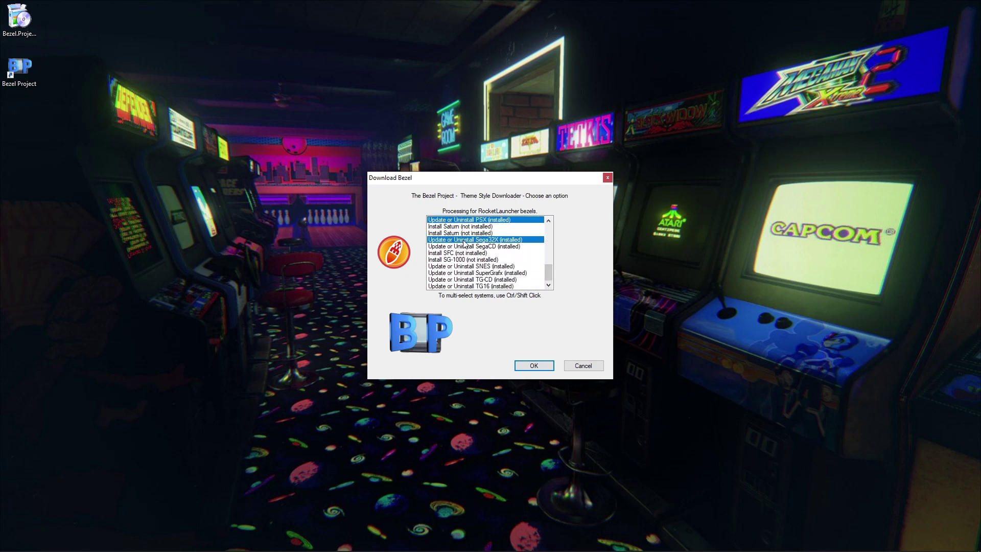
left_click(464, 248, "ctrl")
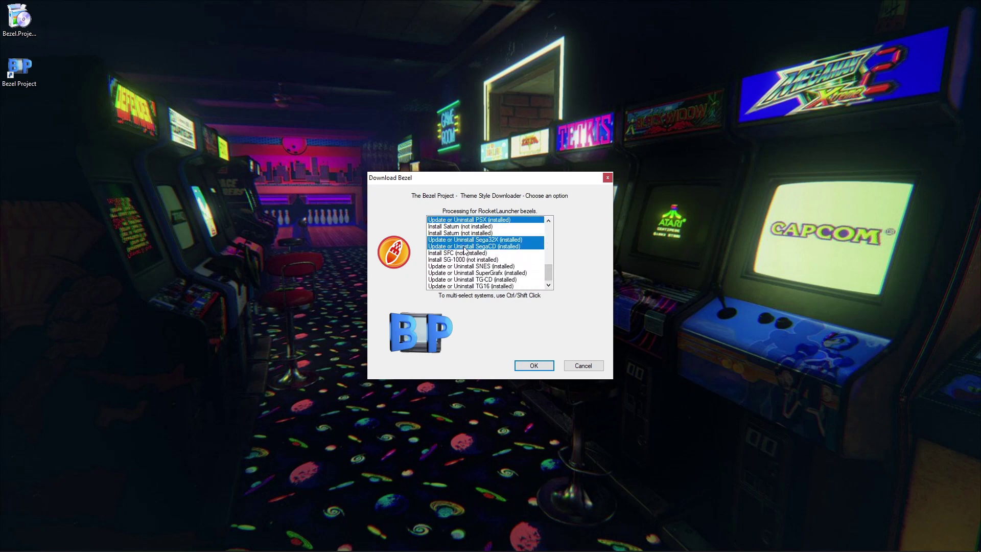
left_click(464, 266, "ctrl")
left_click(464, 273, "ctrl")
left_click(464, 280, "ctrl")
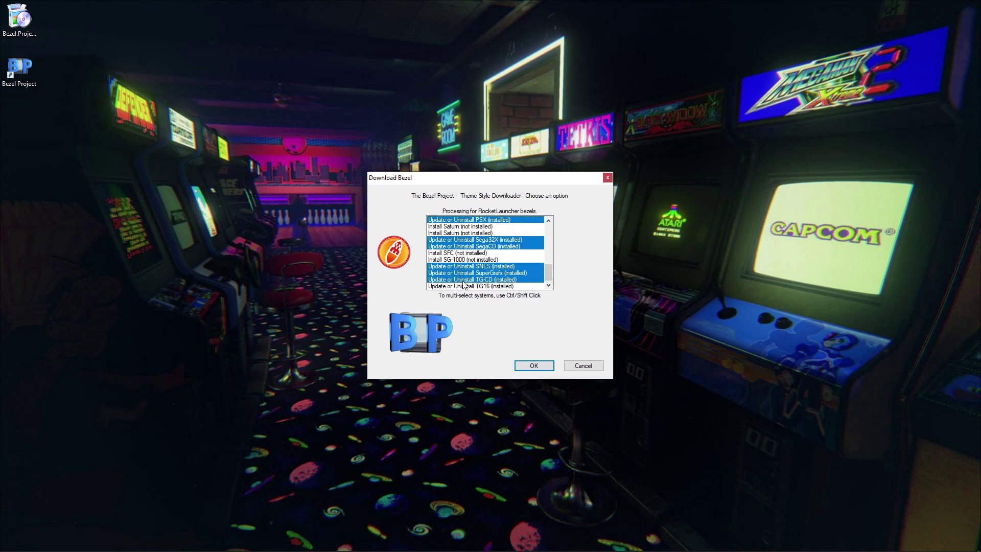
left_click(465, 287, "ctrl")
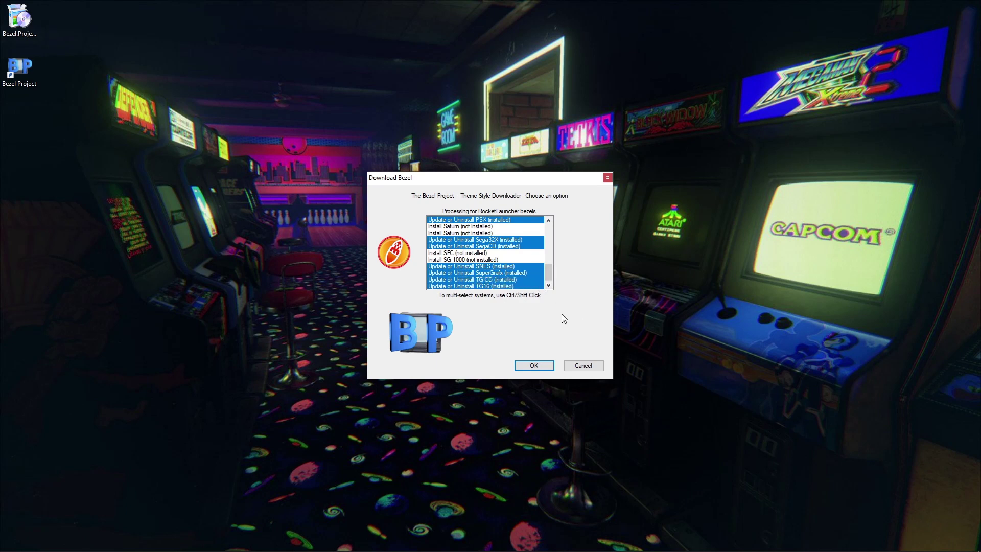
Step: Start processing the chosen systems and cancel the prompts from Daphne through MegaDrive
left_click(534, 368)
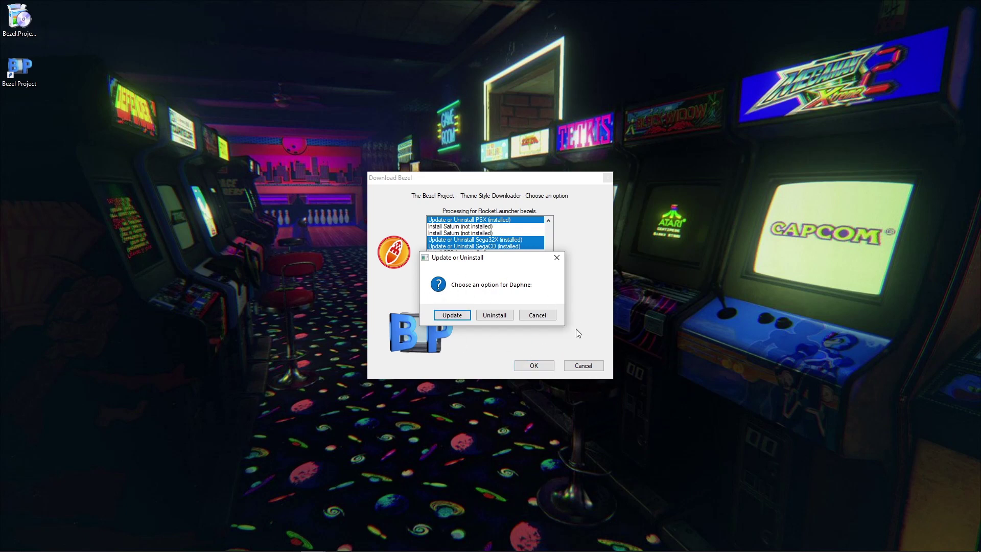
left_click(537, 315)
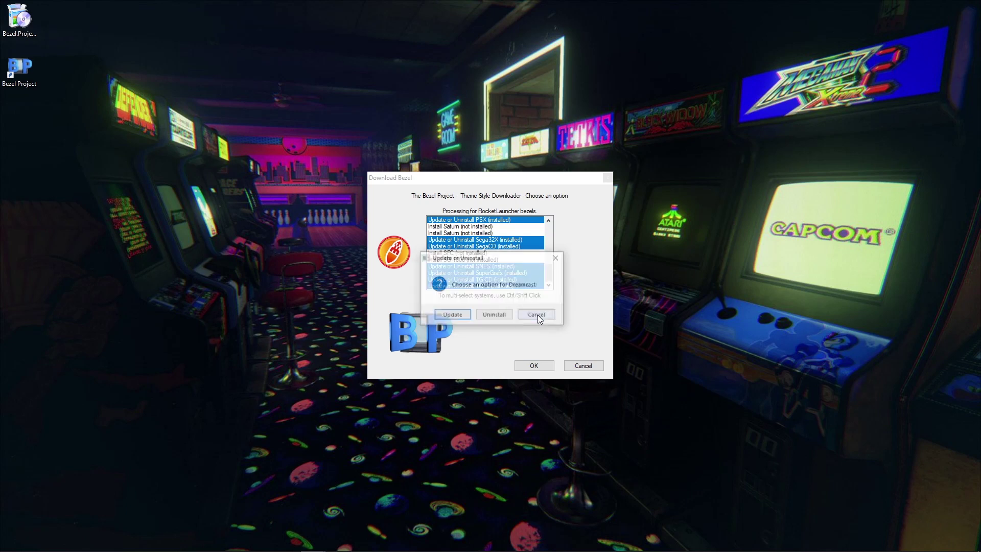
left_click(537, 314)
left_click(537, 315)
left_click(537, 315)
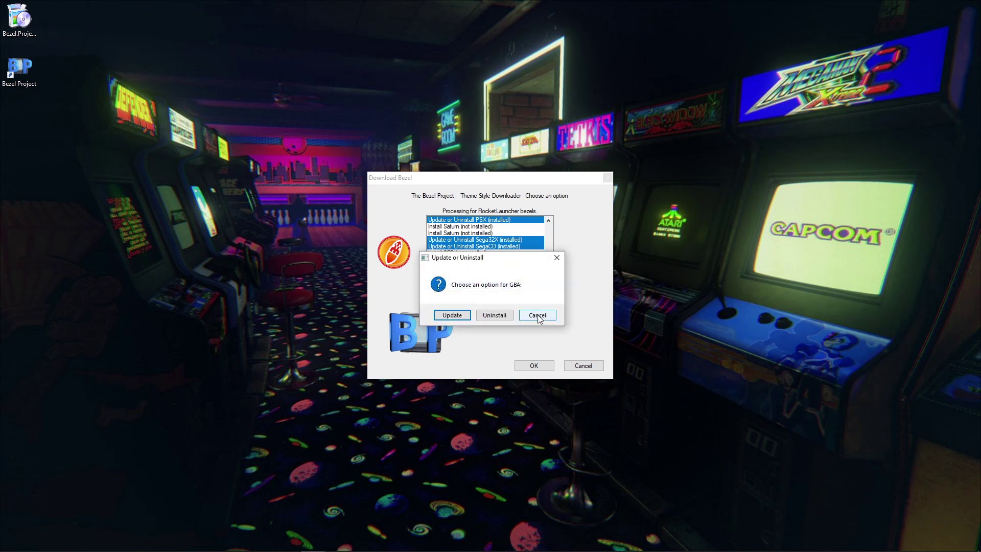
left_click(538, 315)
left_click(538, 315)
Step: Cancel the remaining prompts, PCEngine through SuperGrafx and the last systems, back to Main Menu
left_click(538, 315)
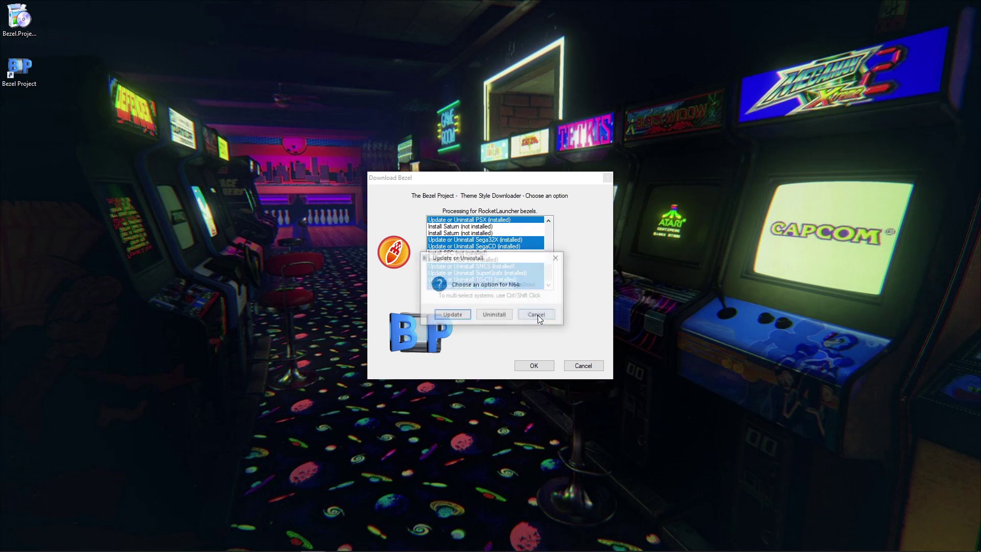
left_click(538, 315)
left_click(538, 315)
left_click(537, 315)
left_click(538, 314)
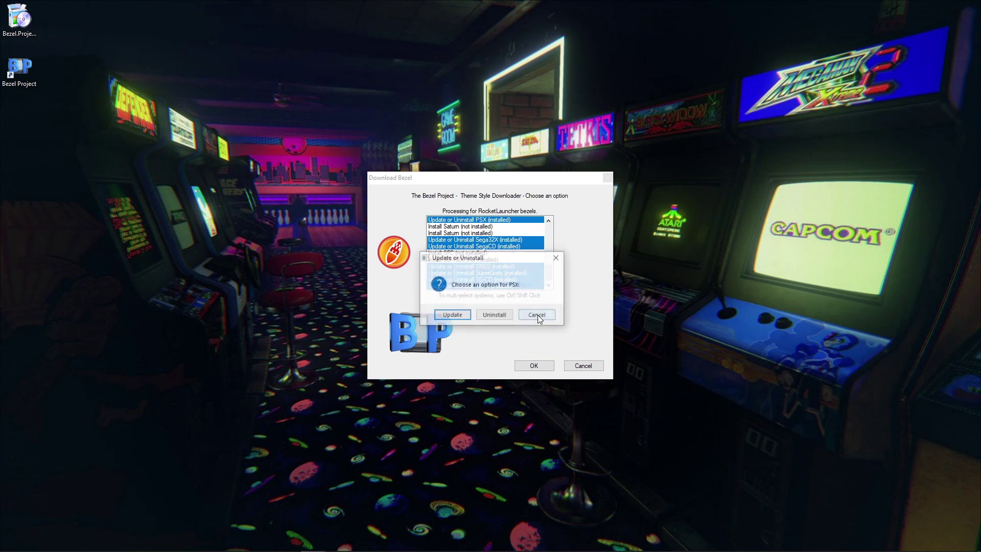
left_click(538, 315)
left_click(538, 314)
left_click(537, 315)
left_click(538, 314)
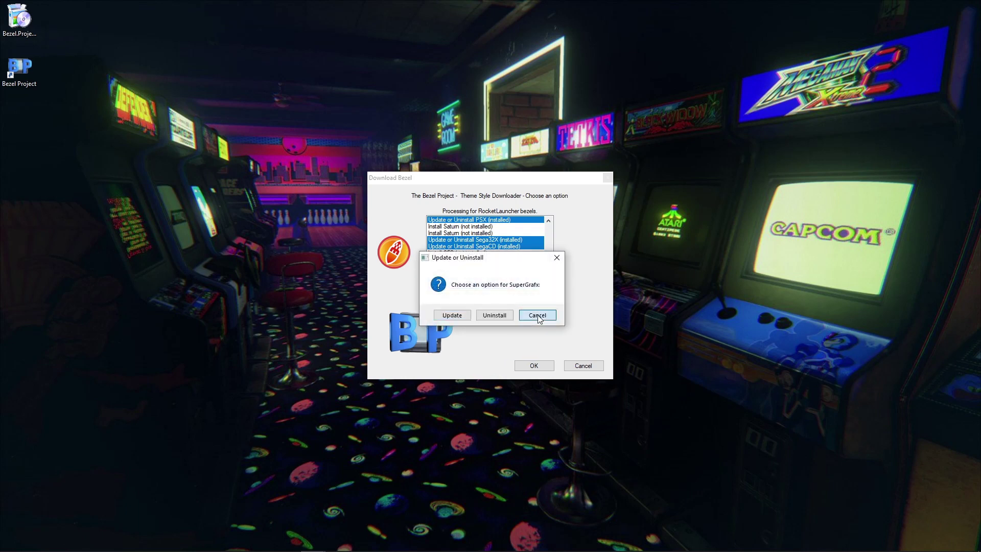
left_click(538, 315)
left_click(537, 315)
left_click(538, 315)
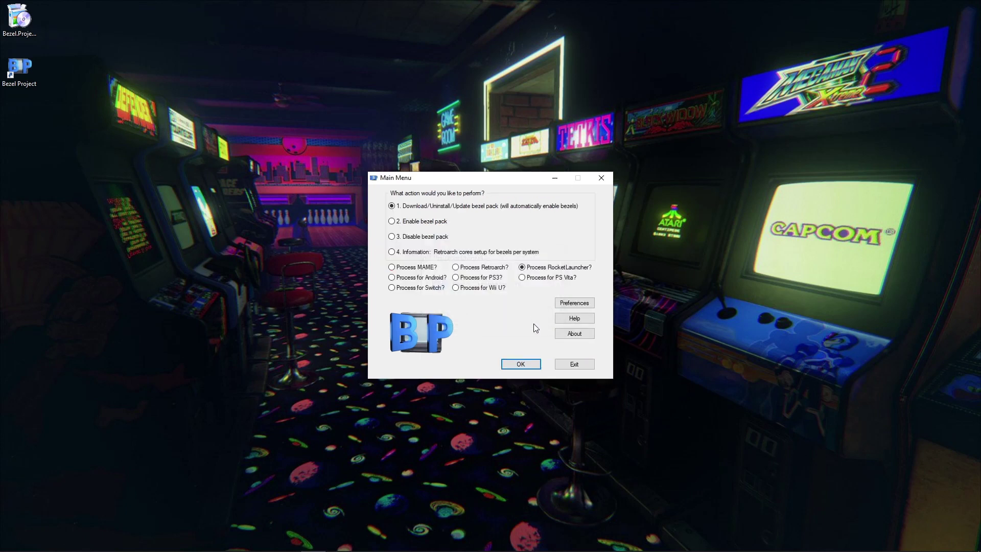
Step: Exit the Bezel Project and open File Explorer at the Vintage Collection folder
left_click(581, 365)
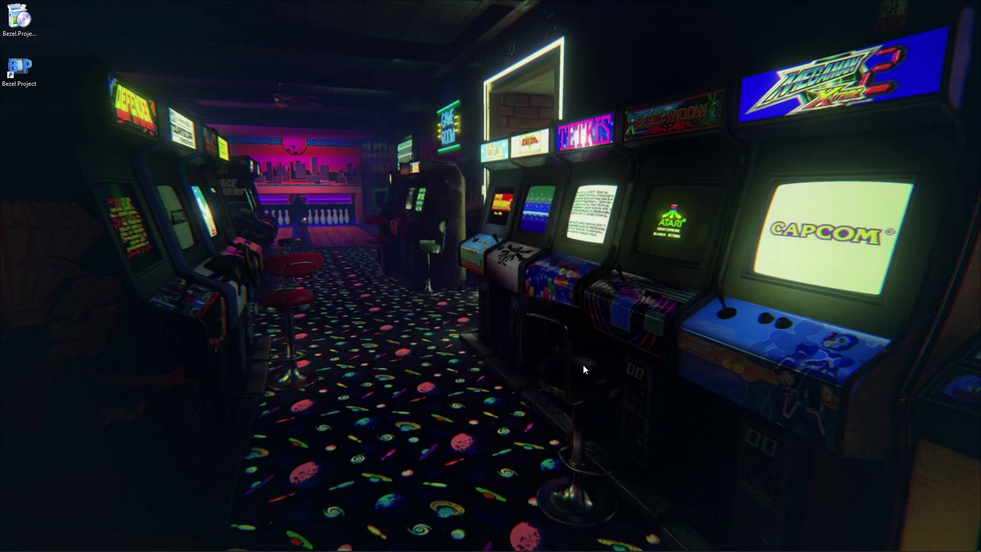
mouse_move(138, 549)
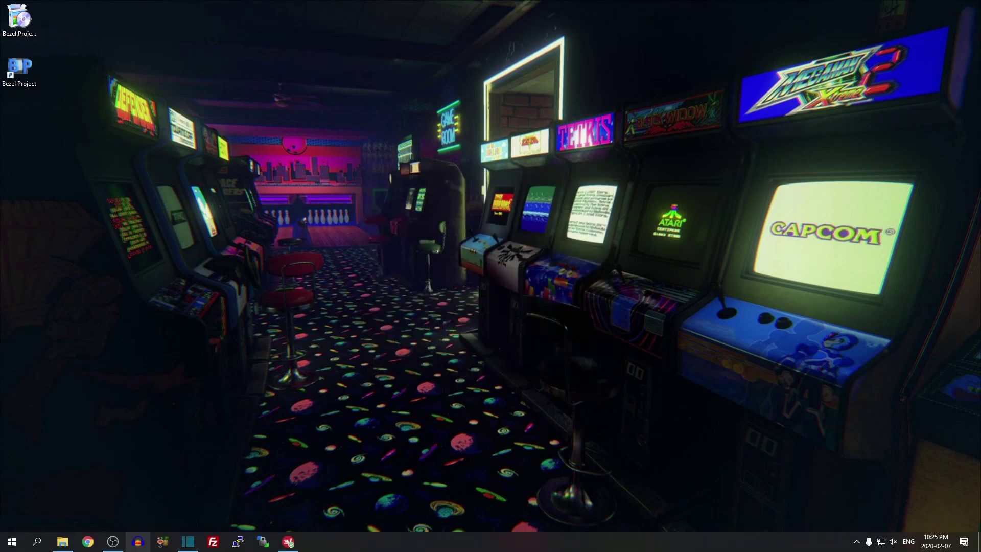
left_click(60, 546)
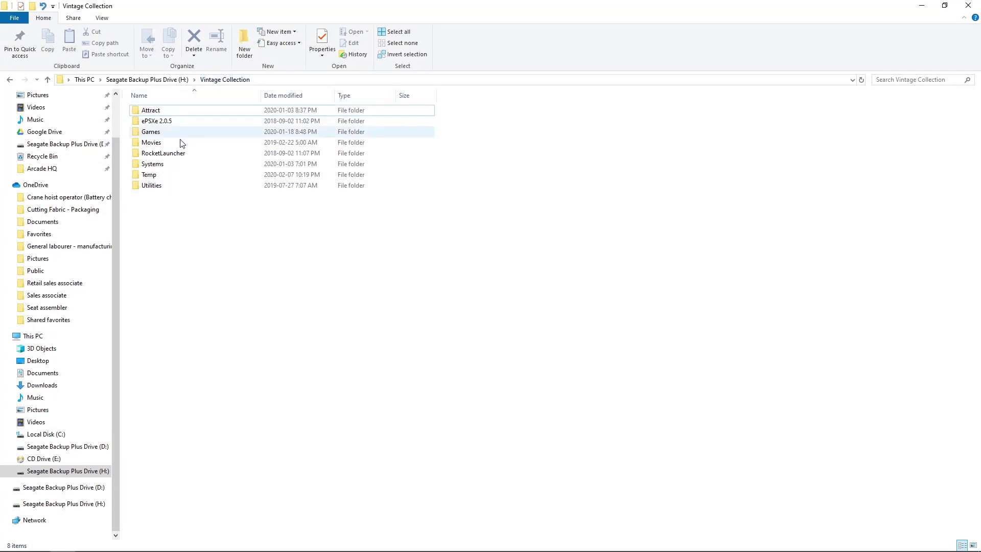
Step: Launch RocketLauncherUI.exe from RocketLauncher\RocketLauncherUI
double_click(162, 153)
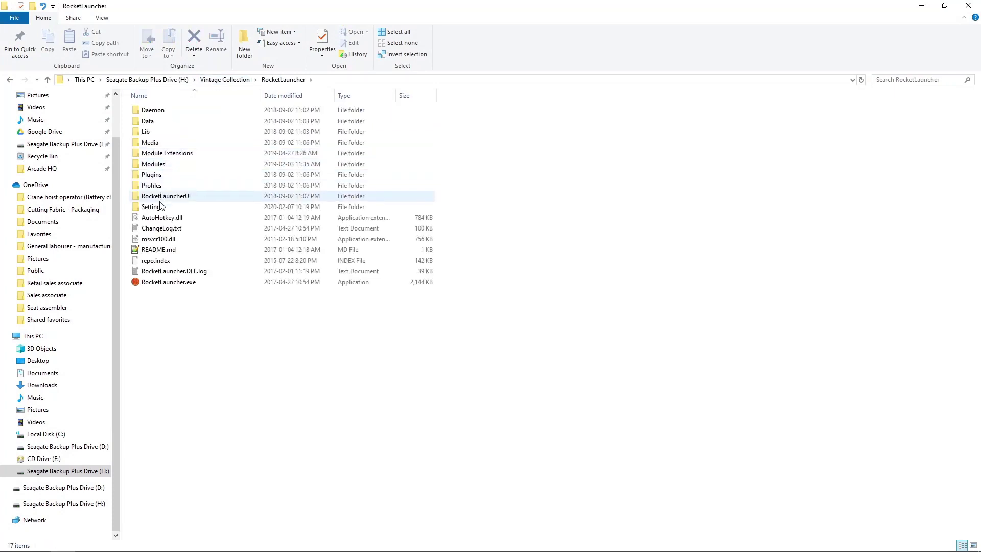
double_click(165, 199)
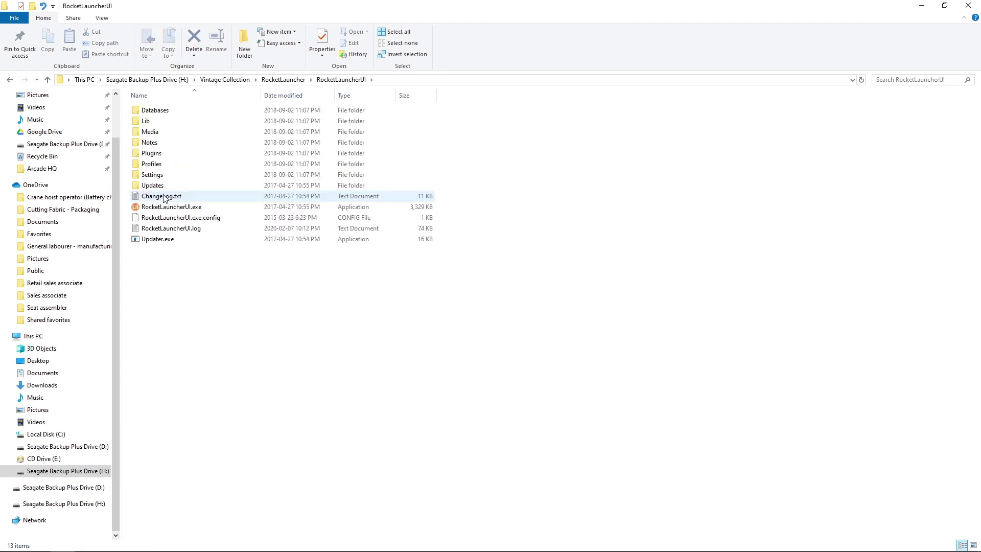
left_click(164, 212)
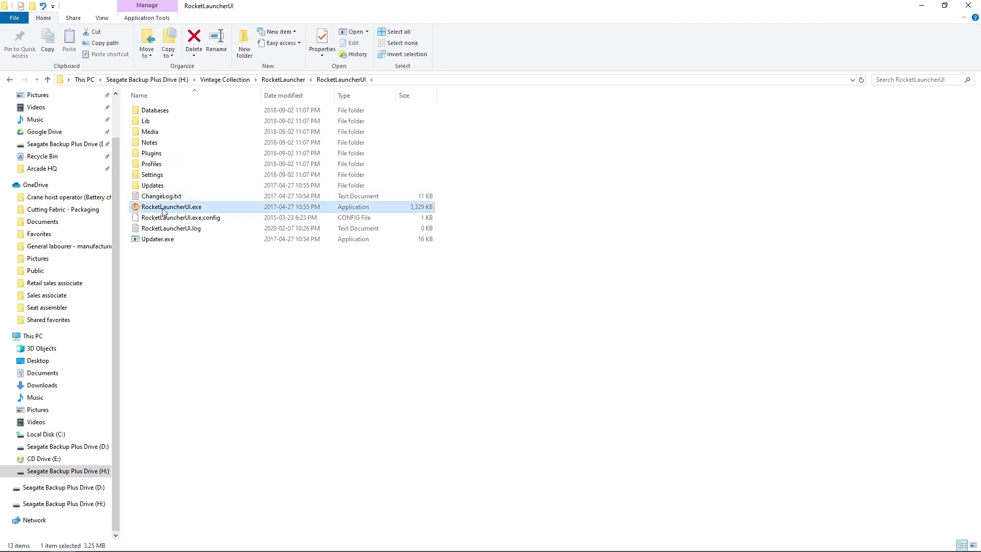
double_click(164, 212)
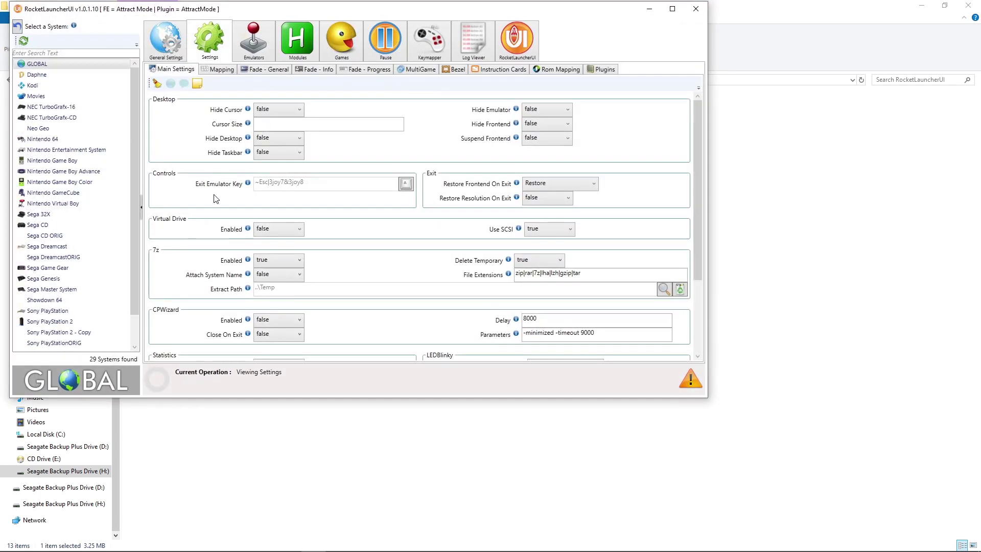
Step: Maximize RocketLauncherUI and leave the Global Bezel Enabled setting at true
left_click(672, 8)
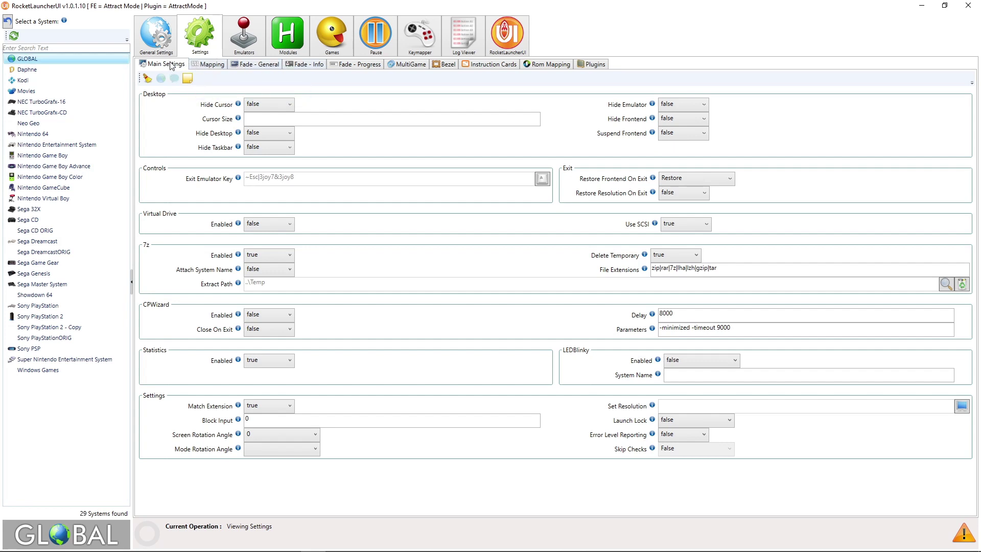
left_click(443, 66)
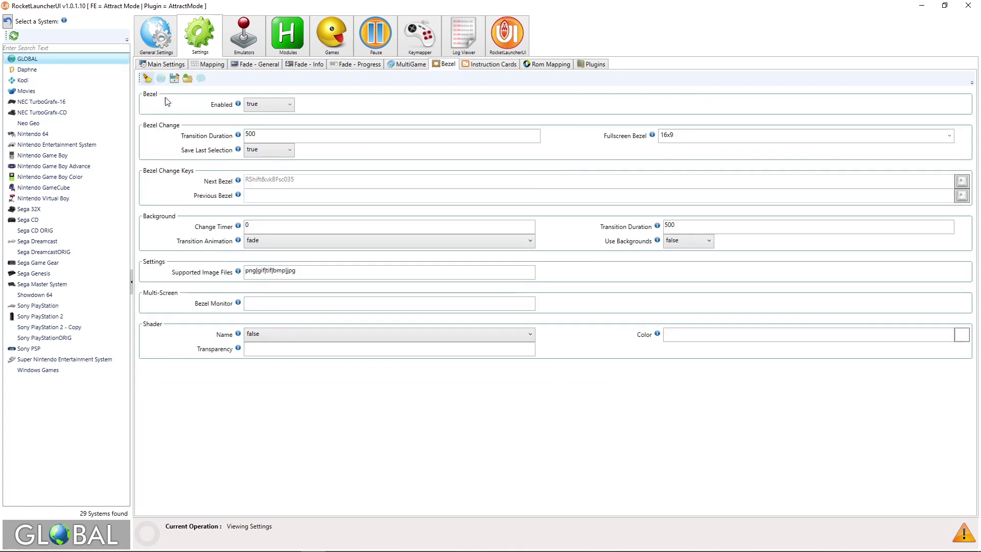
left_click(262, 105)
left_click(268, 126)
left_click(262, 118)
Step: Close RocketLauncherUI and run attract.exe from the Vintage Collection Attract folder
left_click(974, 5)
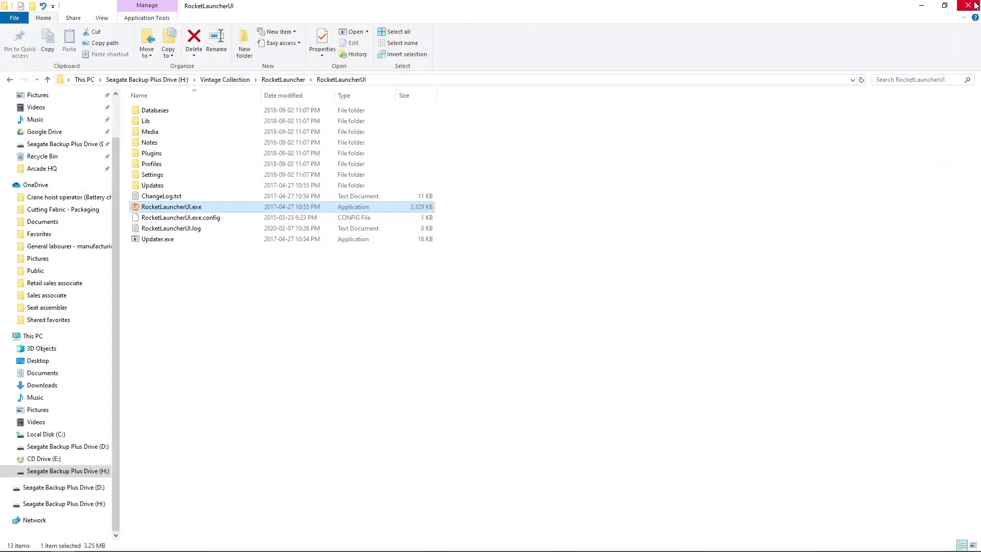
left_click(226, 80)
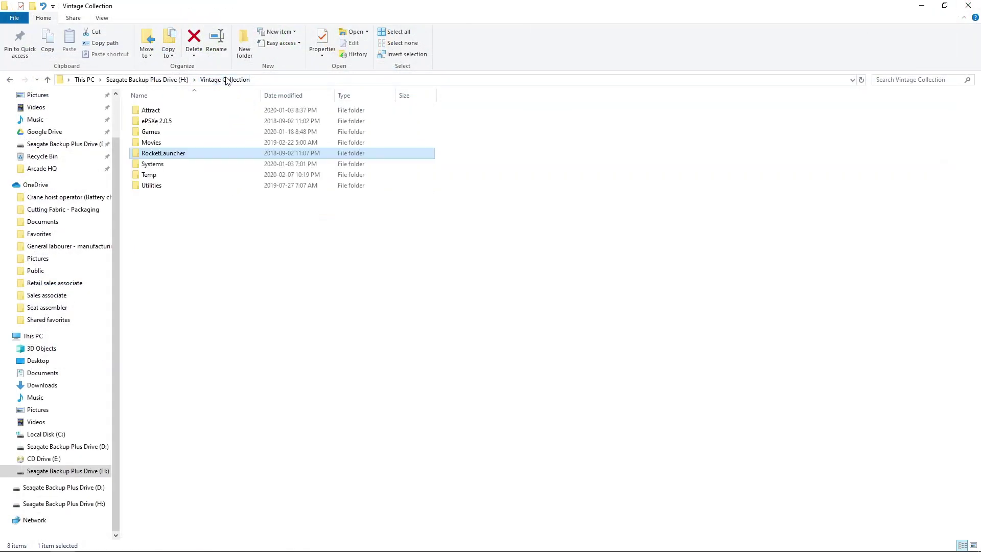
double_click(163, 113)
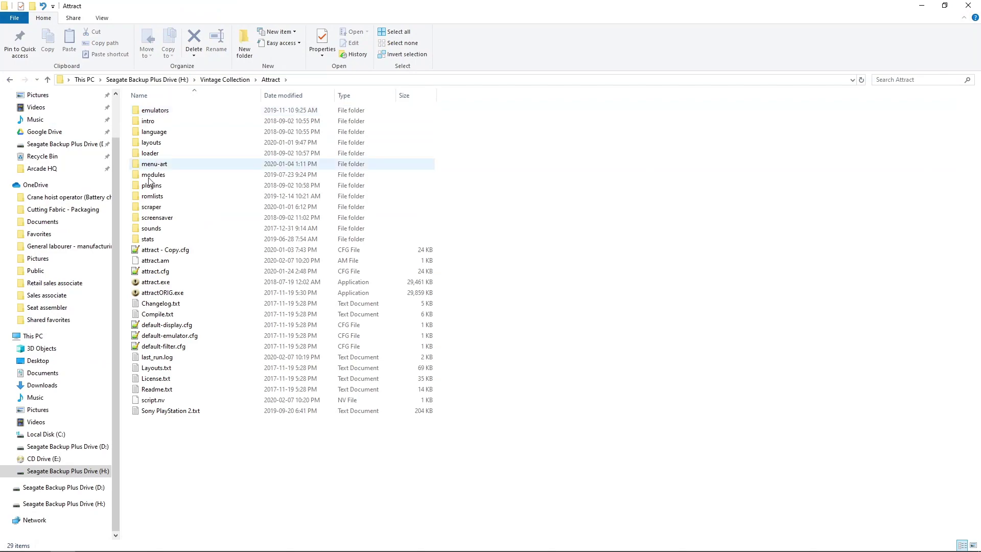
double_click(153, 284)
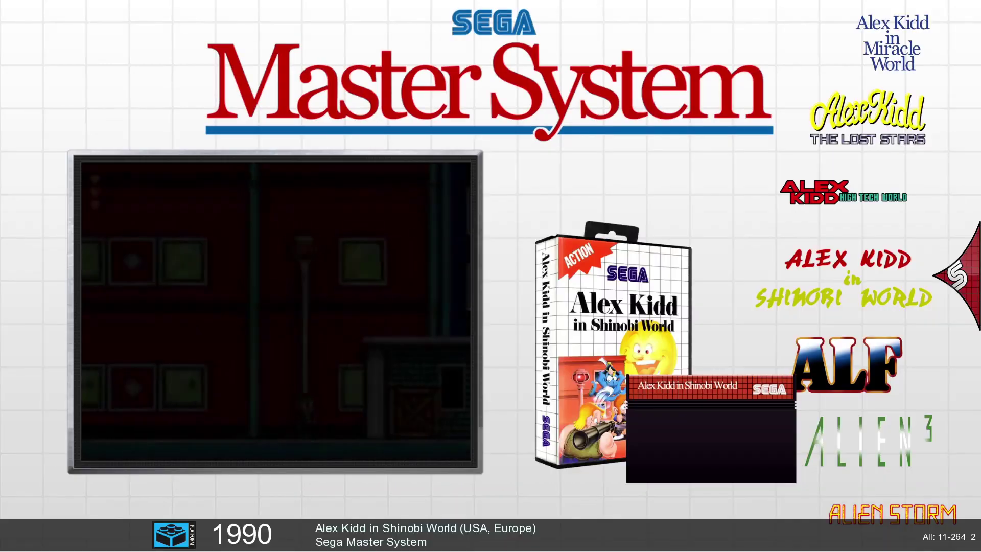
Step: Browse the Attract-Mode game lists to Altered Beast in the Sega Genesis list
key("Down")
key("Up")
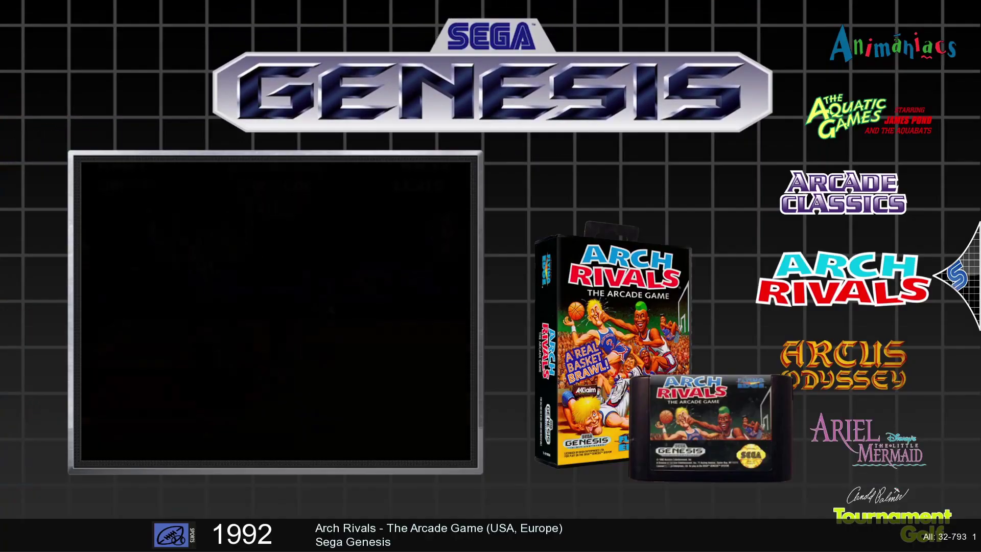
key("Up")
key("Up")
key("Up")
key("Up")
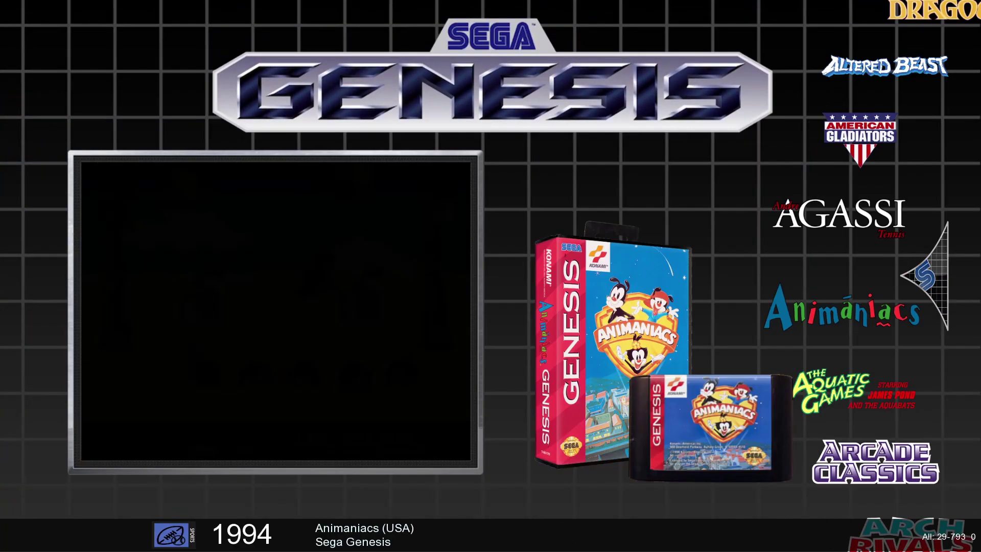
key("Up")
key("Up")
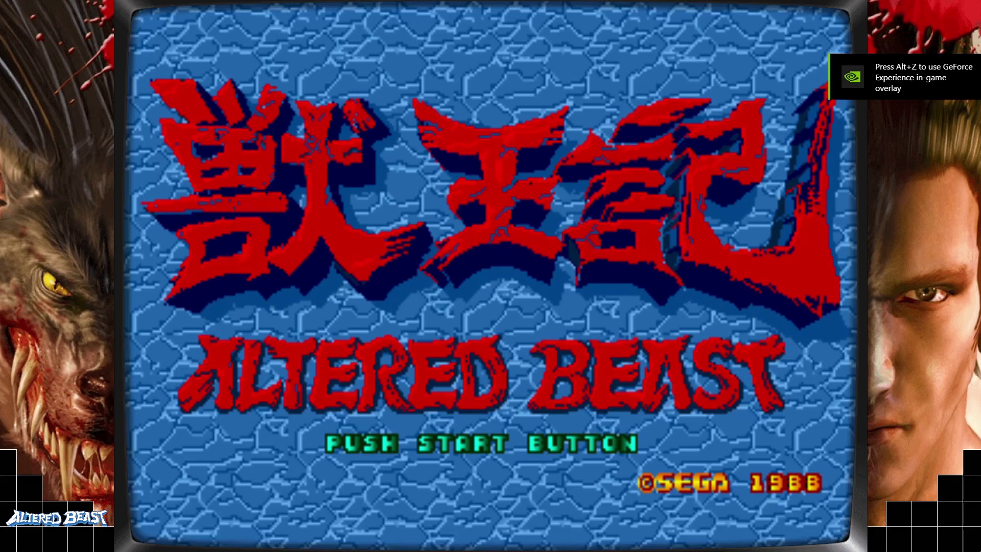
Step: Start Altered Beast and fight the first zombies and the two-headed wolf
key("Return")
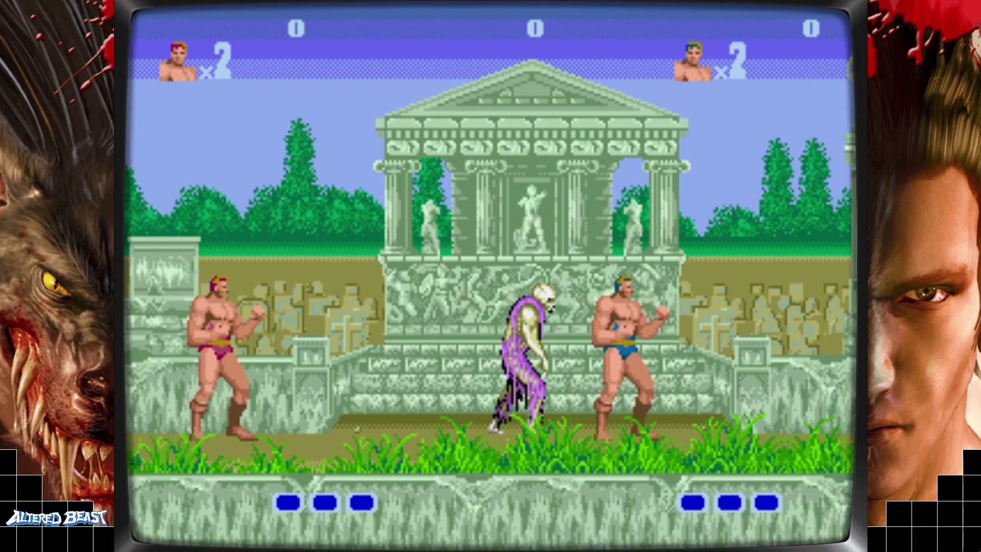
key("Right")
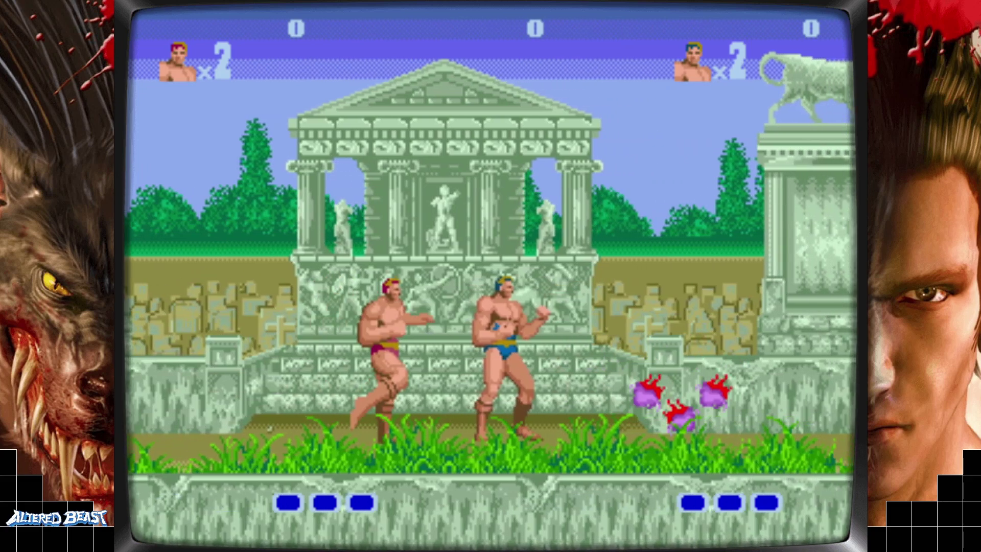
key("Right")
key("x")
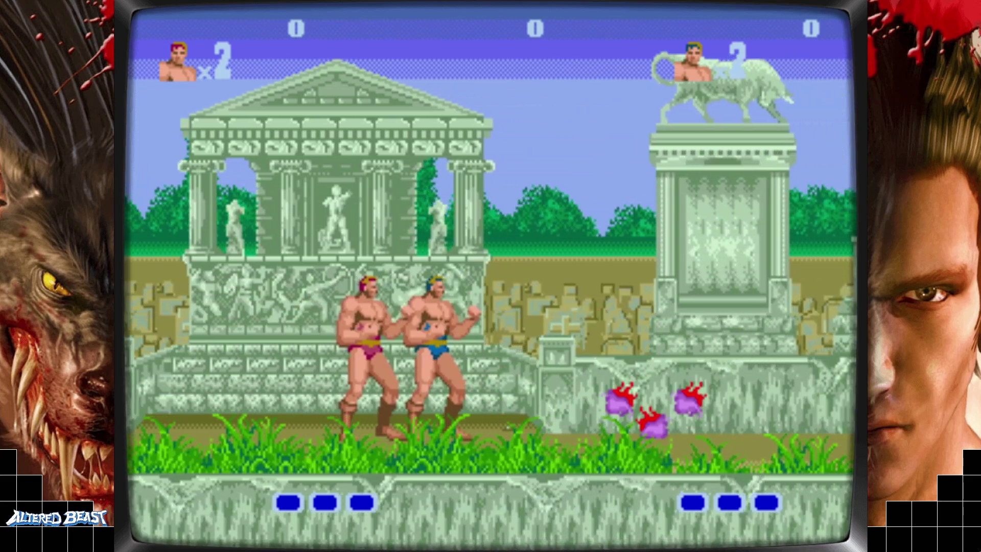
key("Right")
key("c")
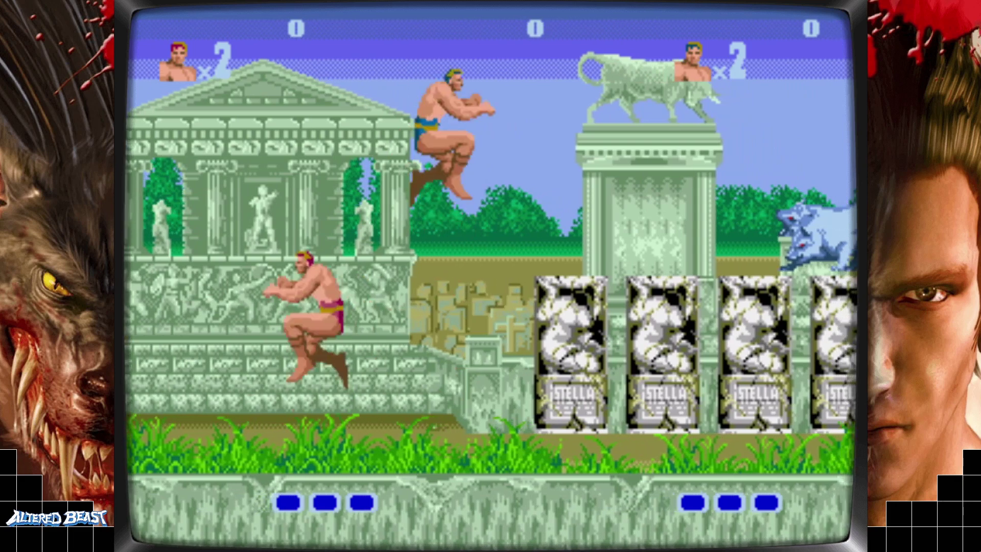
key("Right")
key("x")
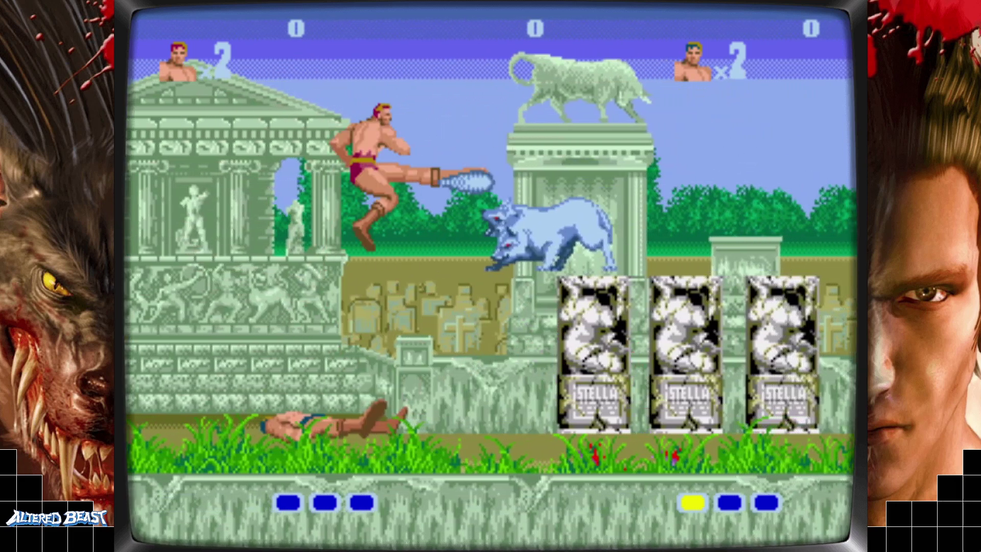
Step: Keep advancing right through the graveyard stage, punching the approaching zombies
key("Right")
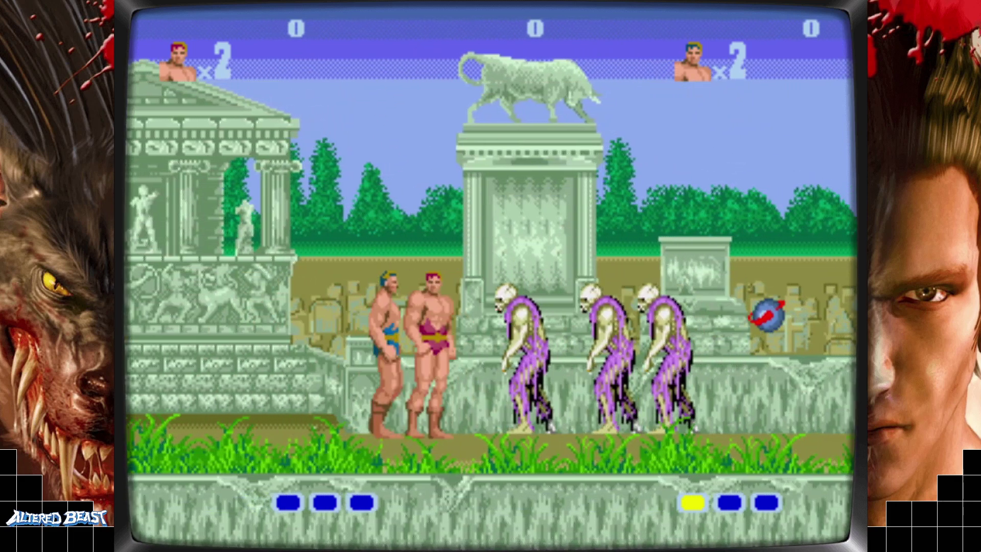
key("Right")
key("x")
key("Left")
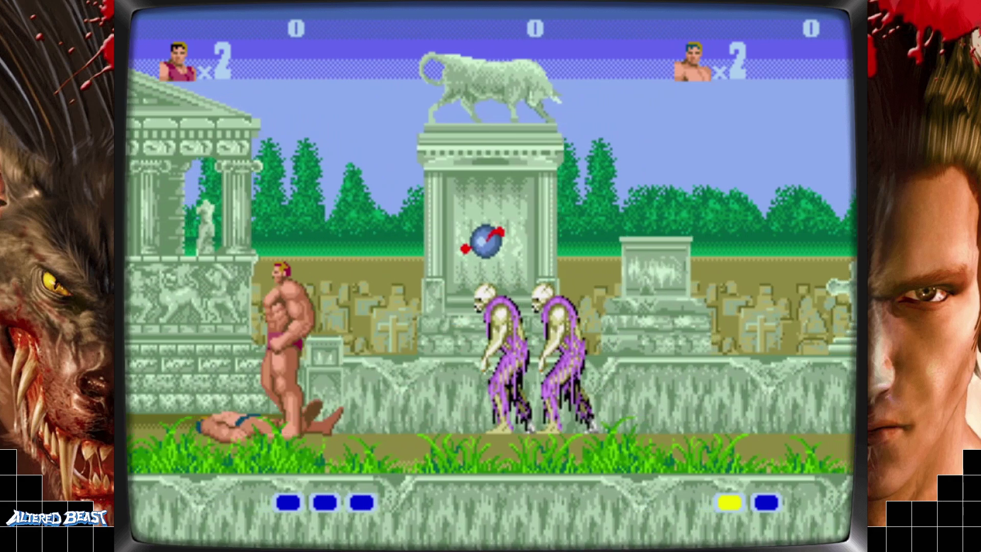
key("Right")
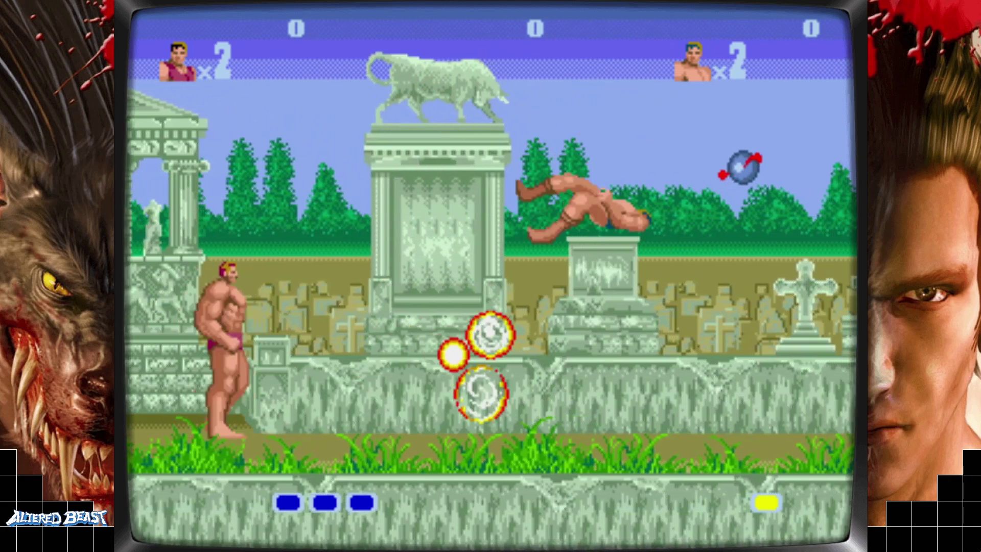
key("Right")
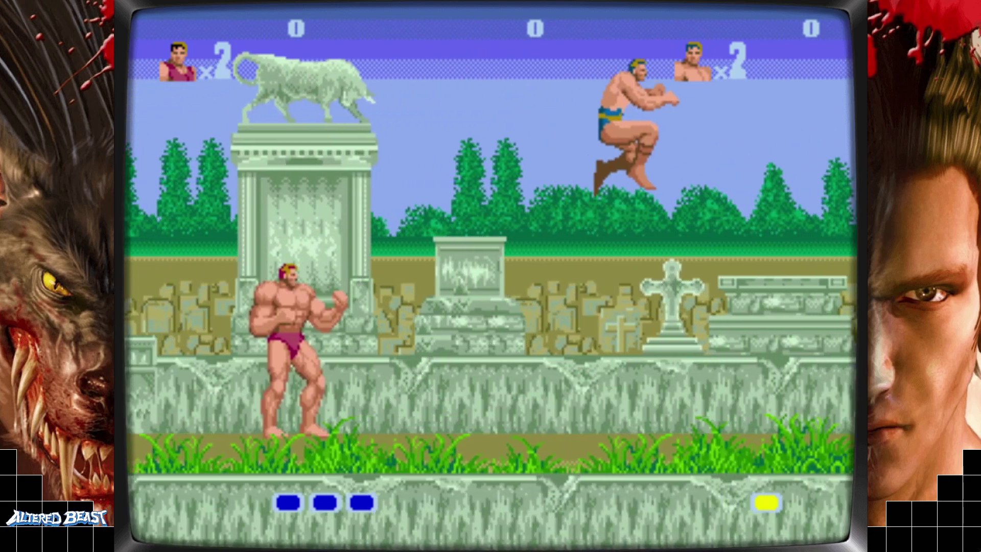
key("Right")
key("Right")
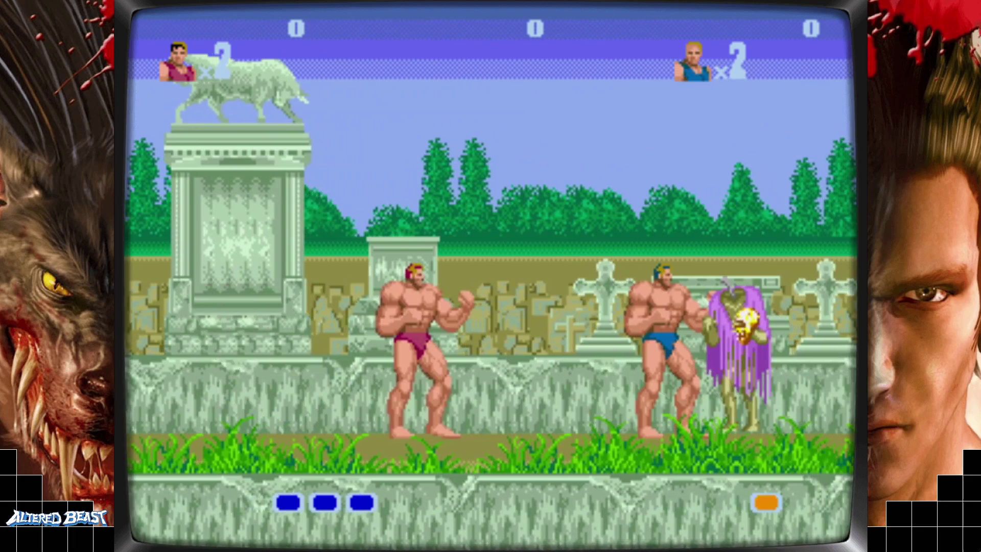
key("Right")
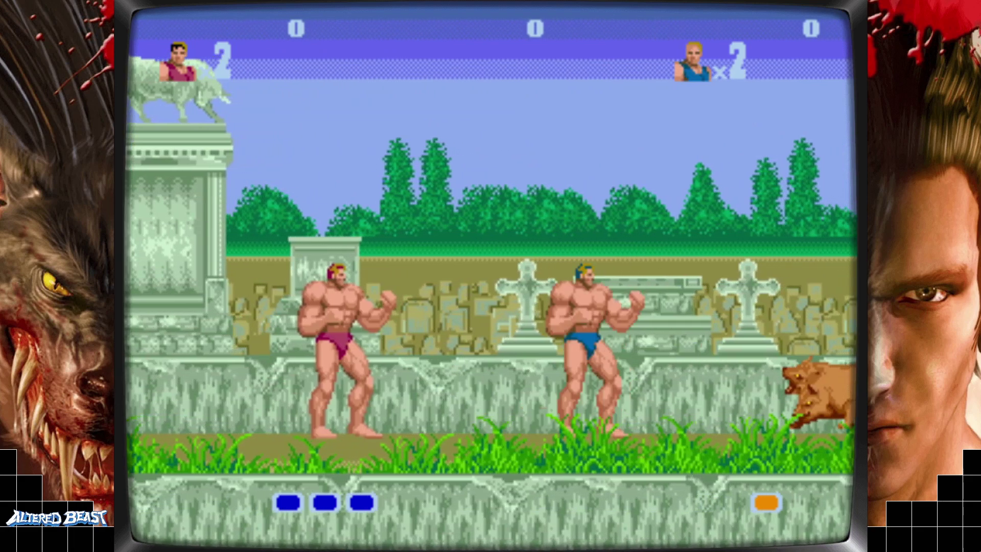
key("Right")
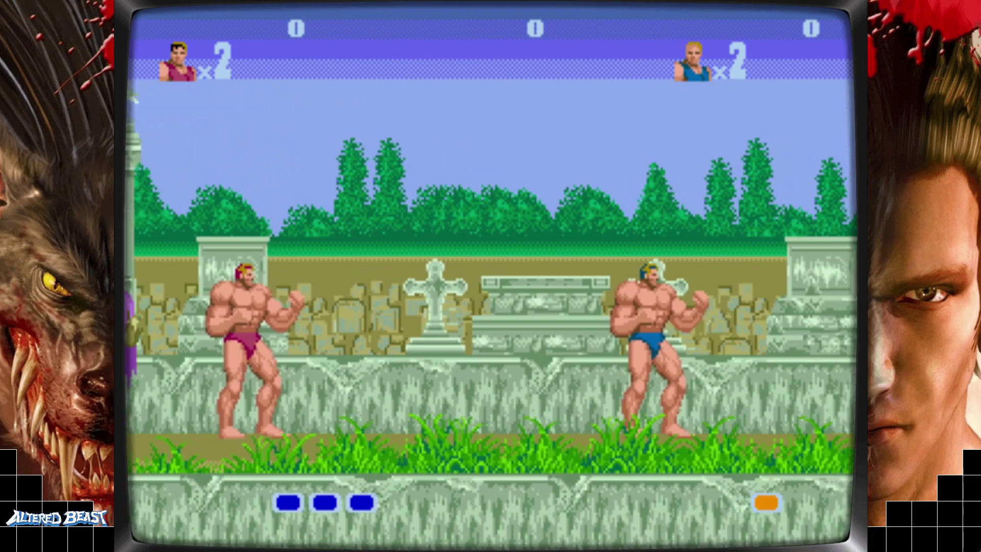
key("Right")
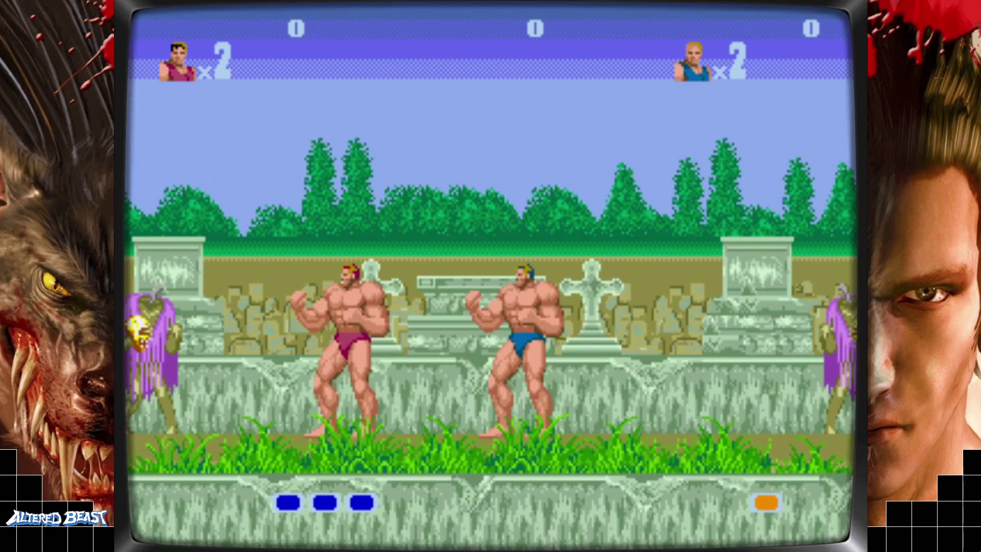